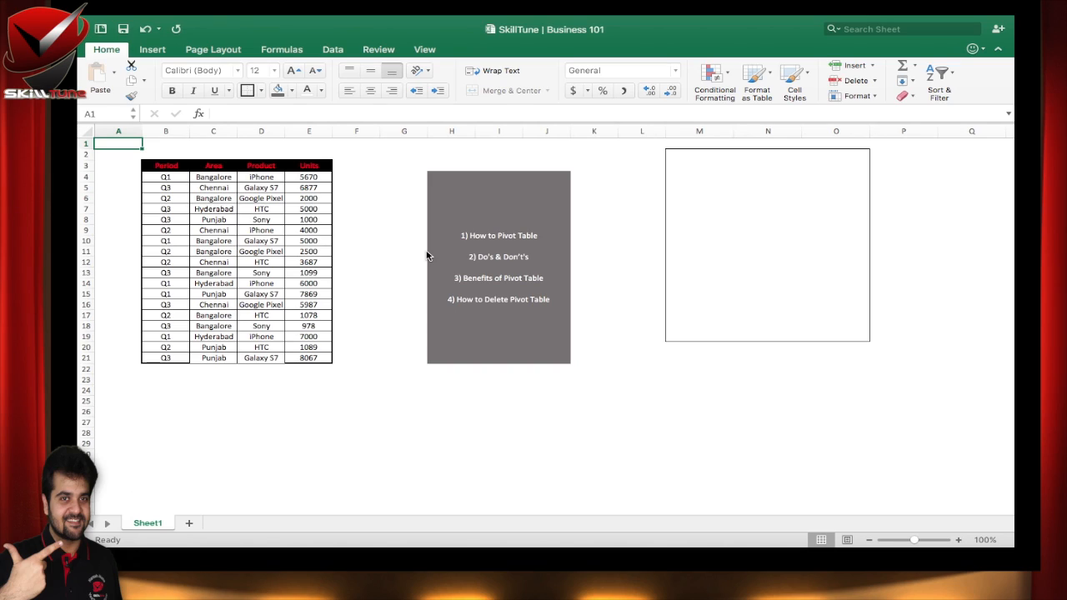
- Examine the source sales table, including its header row, a single record and the values in the Area column
{"action": "left_click", "coordinate": [283, 252]}
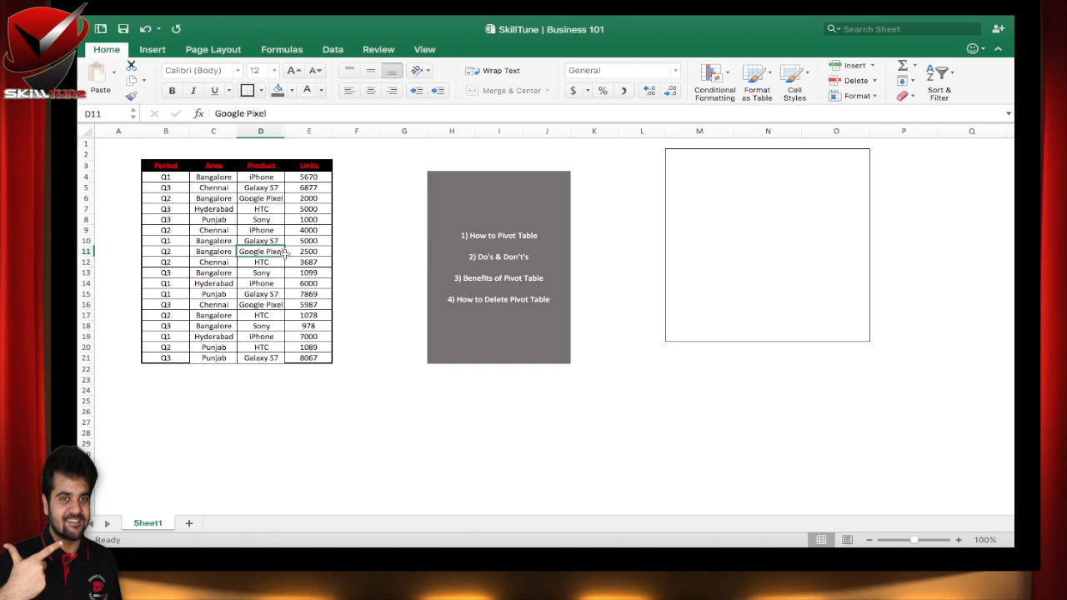
{"action": "key", "text": "ctrl+a"}
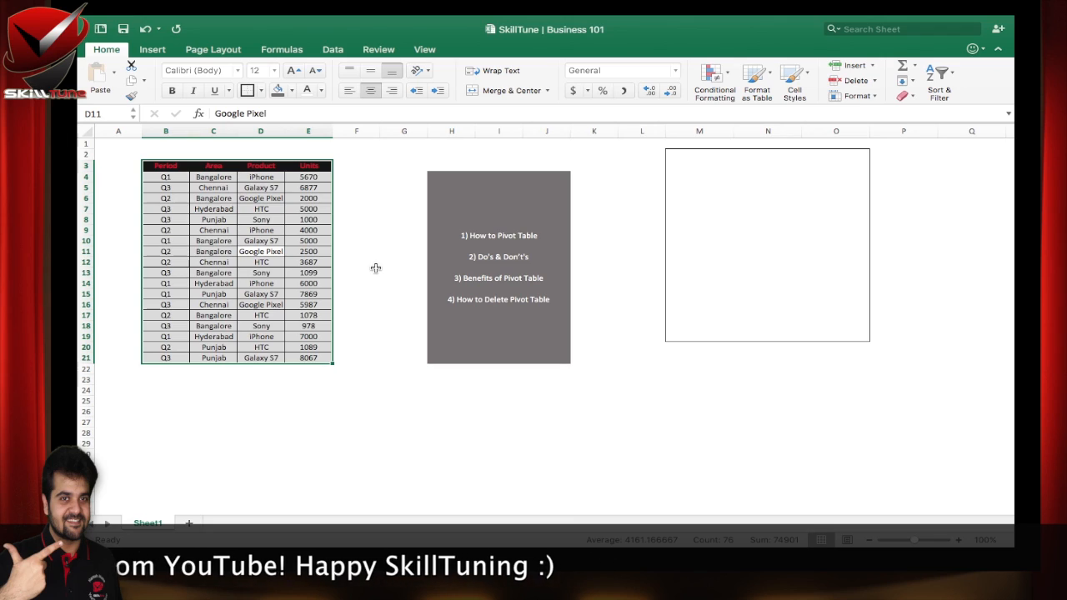
{"action": "left_click", "coordinate": [376, 269]}
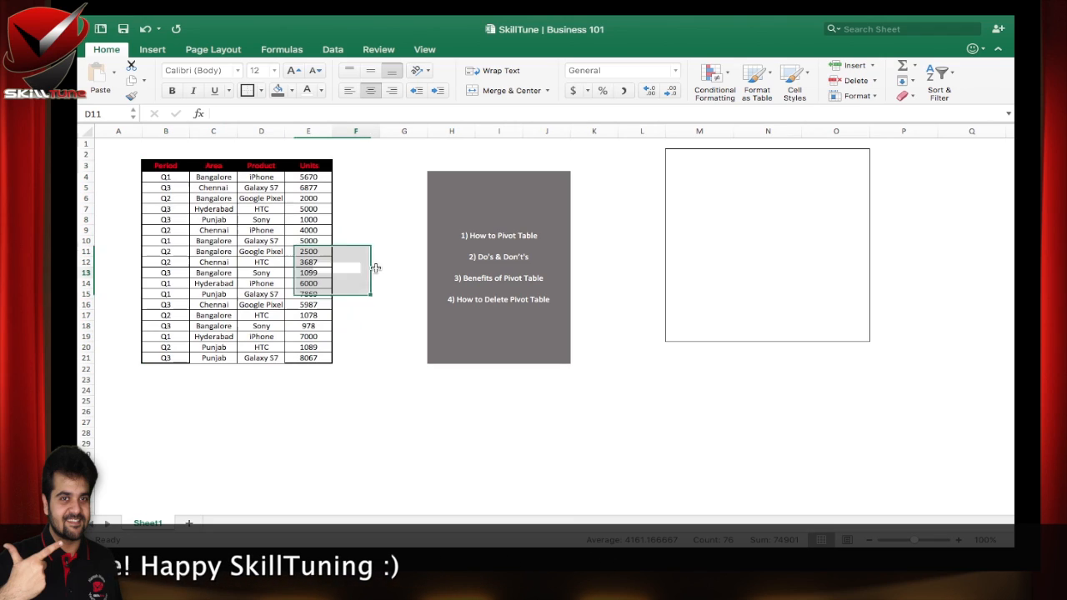
{"action": "left_click", "coordinate": [153, 165]}
{"action": "left_click_drag", "start_coordinate": [153, 165], "coordinate": [328, 166]}
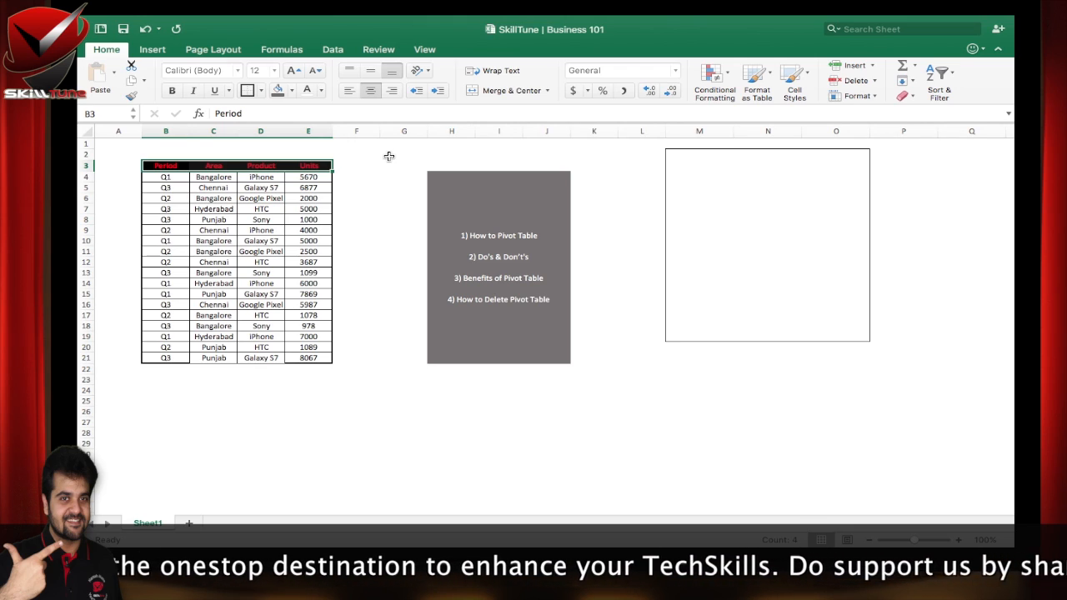
{"action": "left_click", "coordinate": [125, 325]}
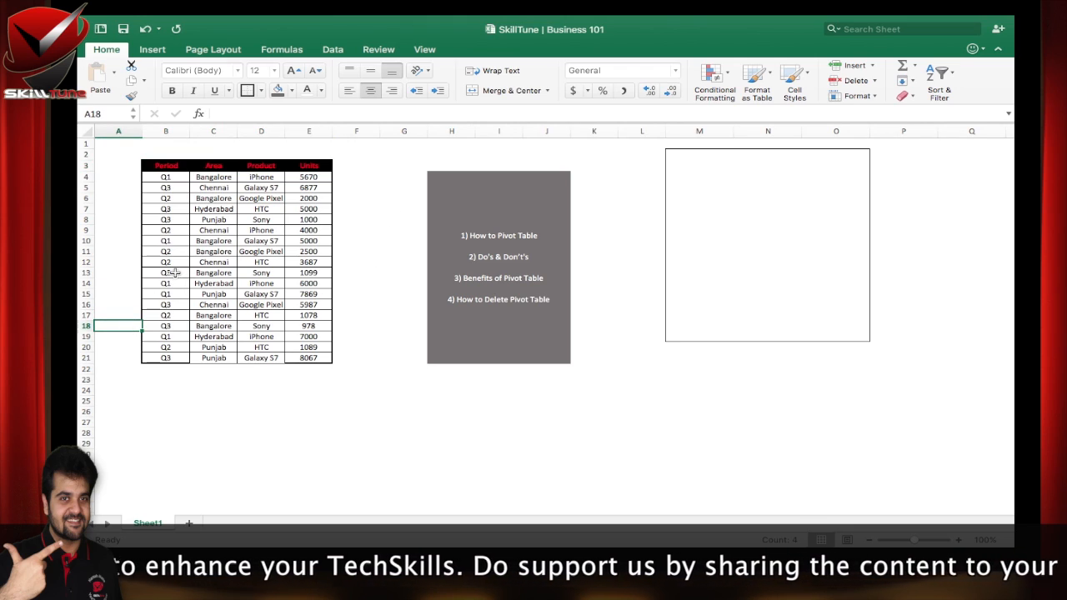
{"action": "left_click_drag", "start_coordinate": [166, 272], "coordinate": [296, 273]}
{"action": "left_click_drag", "start_coordinate": [212, 177], "coordinate": [213, 357]}
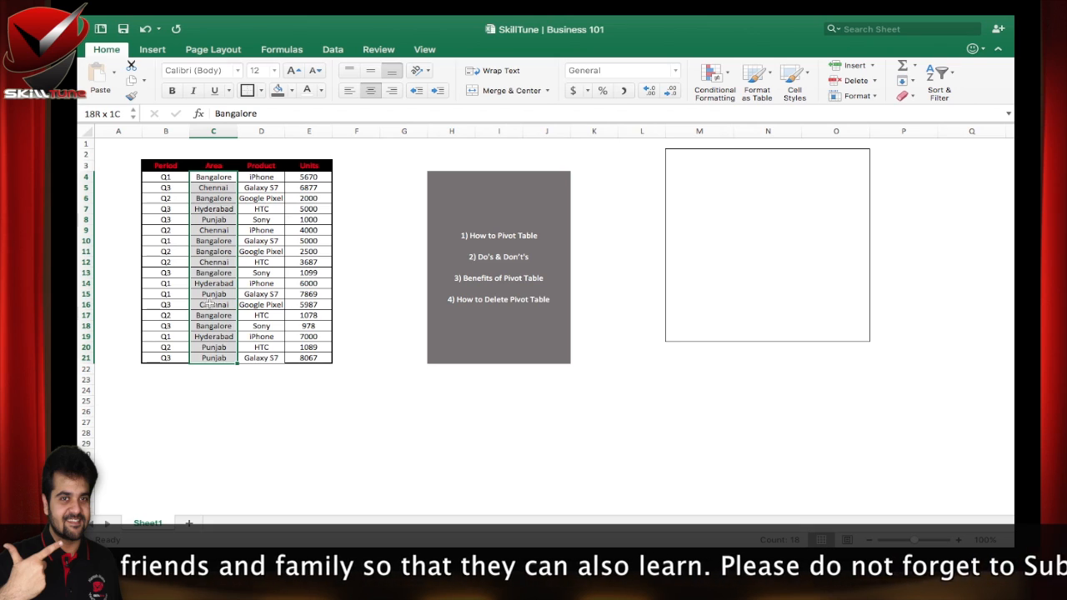
- Select the whole sales table, B3:E21, and start creating a PivotTable from it
{"action": "left_click", "coordinate": [211, 305]}
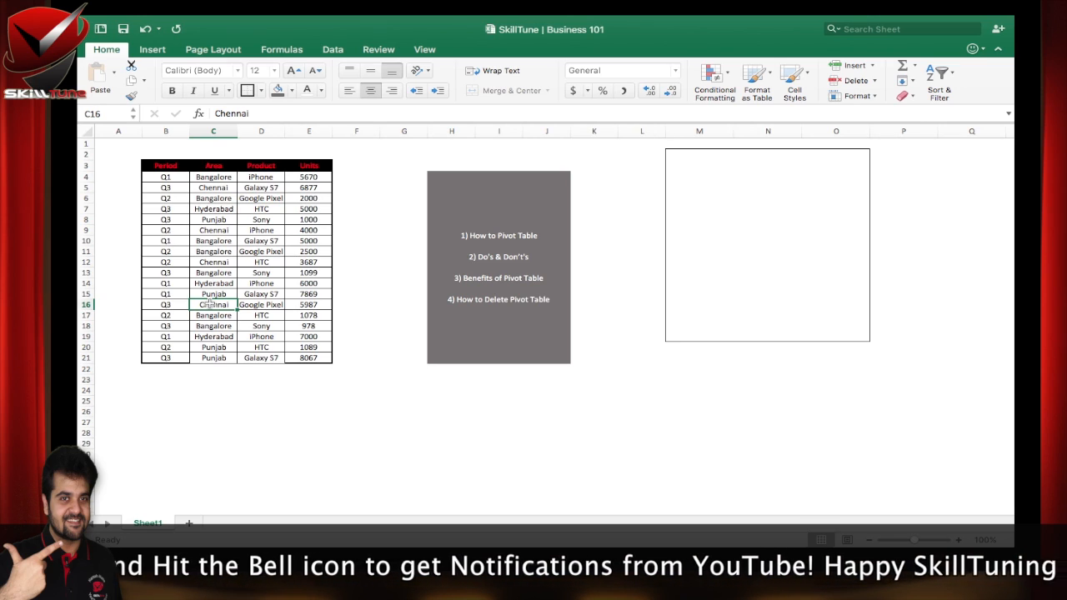
{"action": "key", "text": "super+a"}
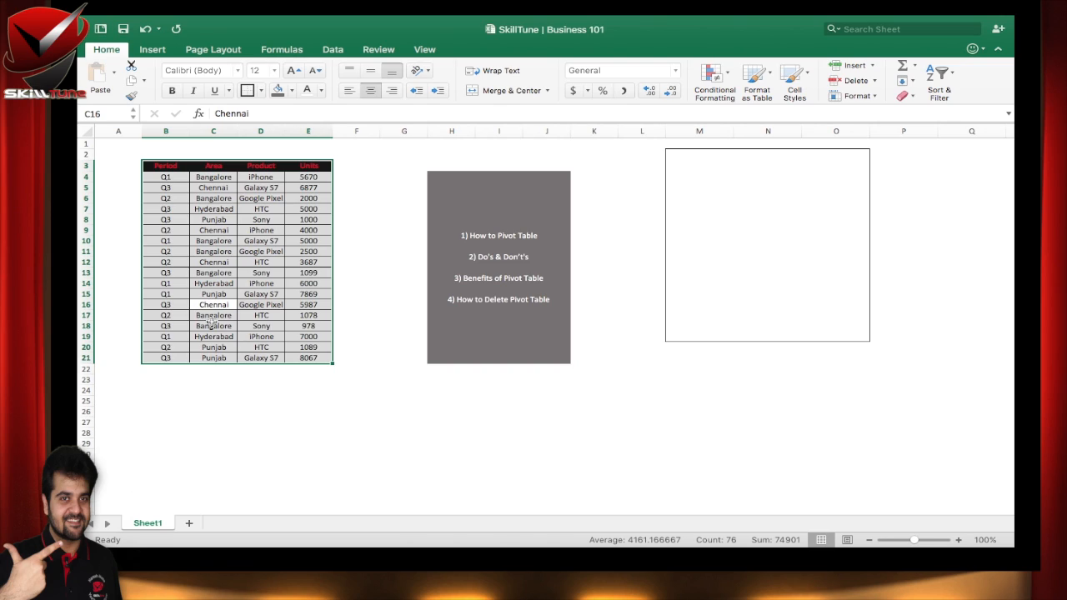
{"action": "left_click", "coordinate": [214, 303]}
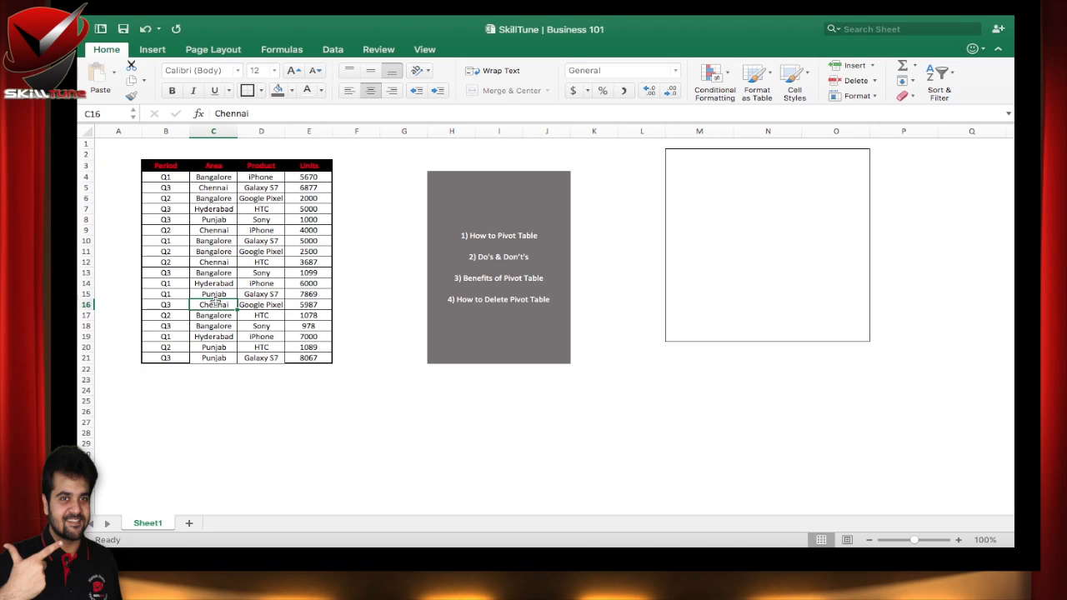
{"action": "key", "text": "ctrl+a"}
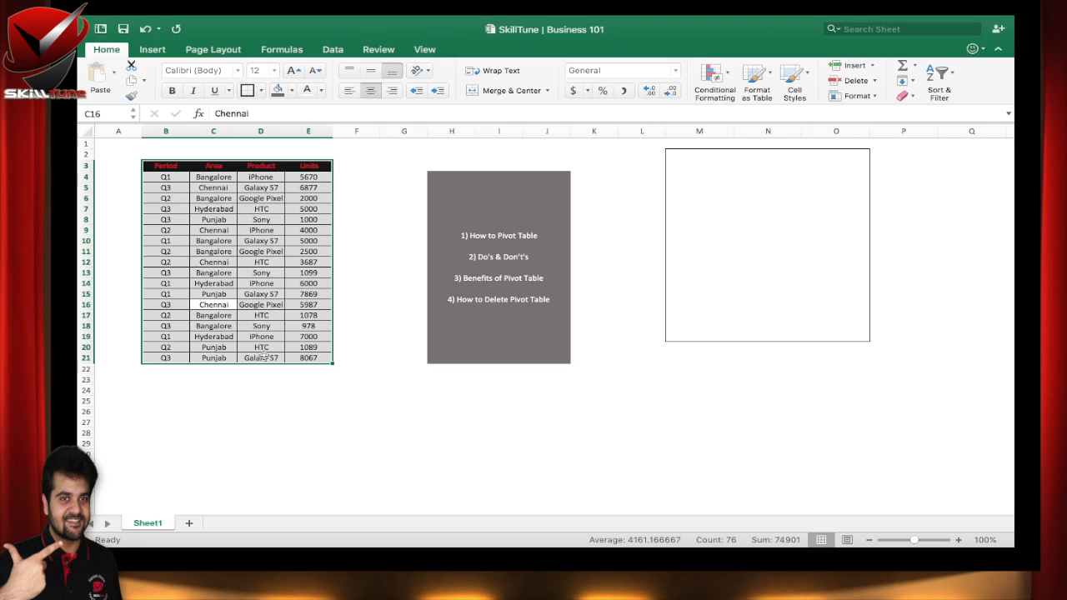
{"action": "left_click", "coordinate": [152, 50]}
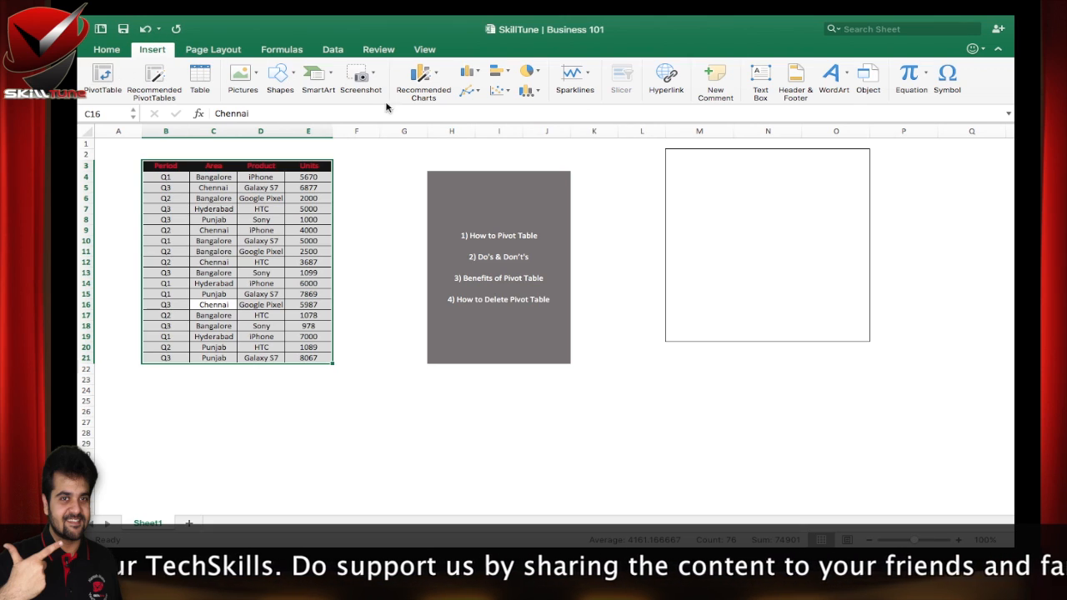
{"action": "left_click", "coordinate": [100, 75]}
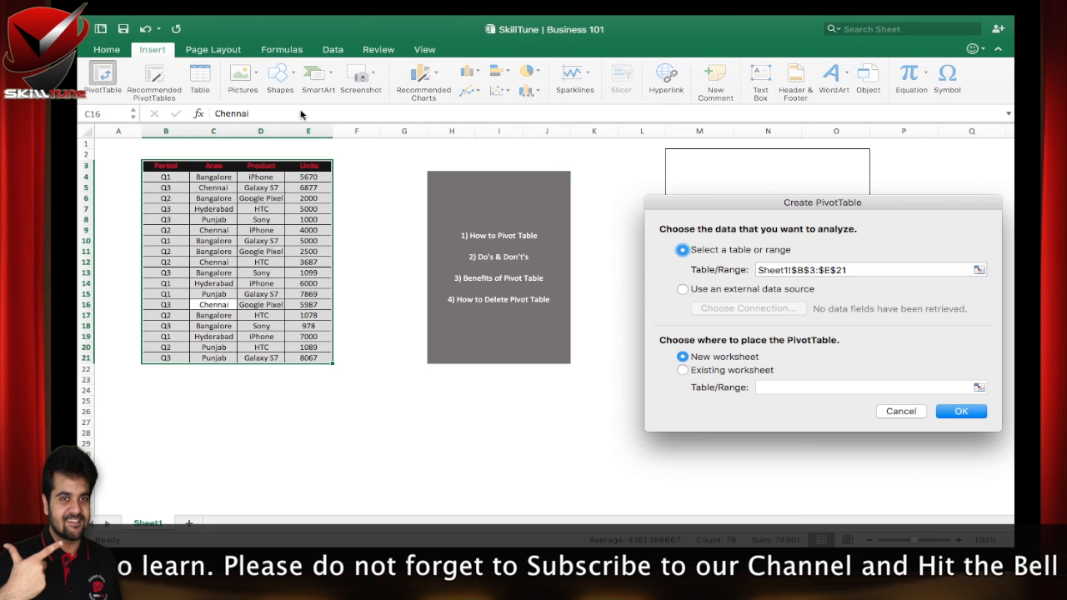
- Place the PivotTable on the existing worksheet at cell M2 of Sheet1 and create it
{"action": "left_click_drag", "start_coordinate": [717, 202], "coordinate": [664, 183]}
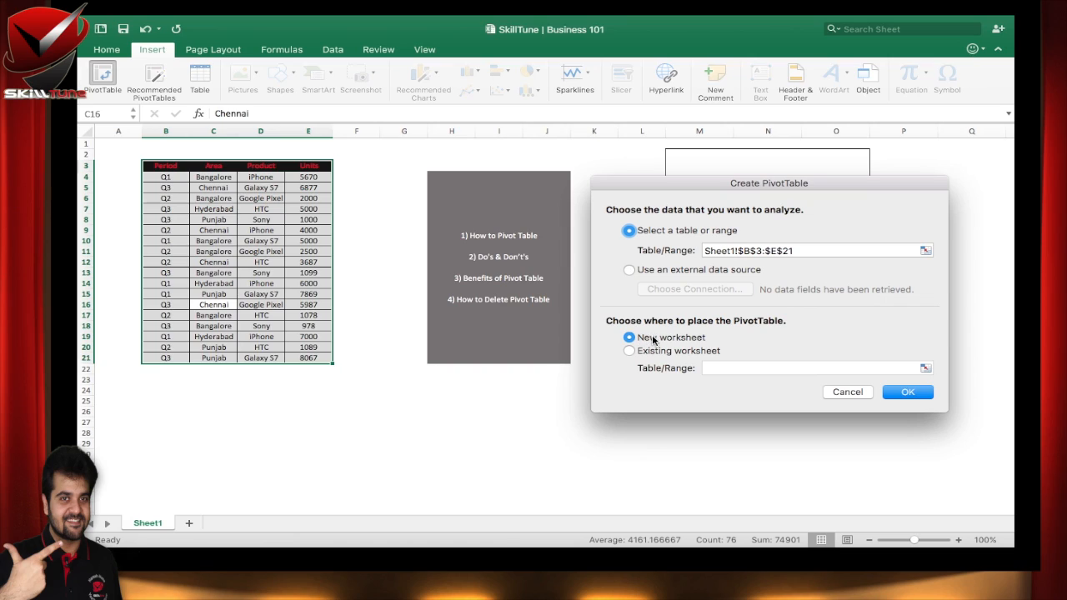
{"action": "left_click", "coordinate": [691, 356]}
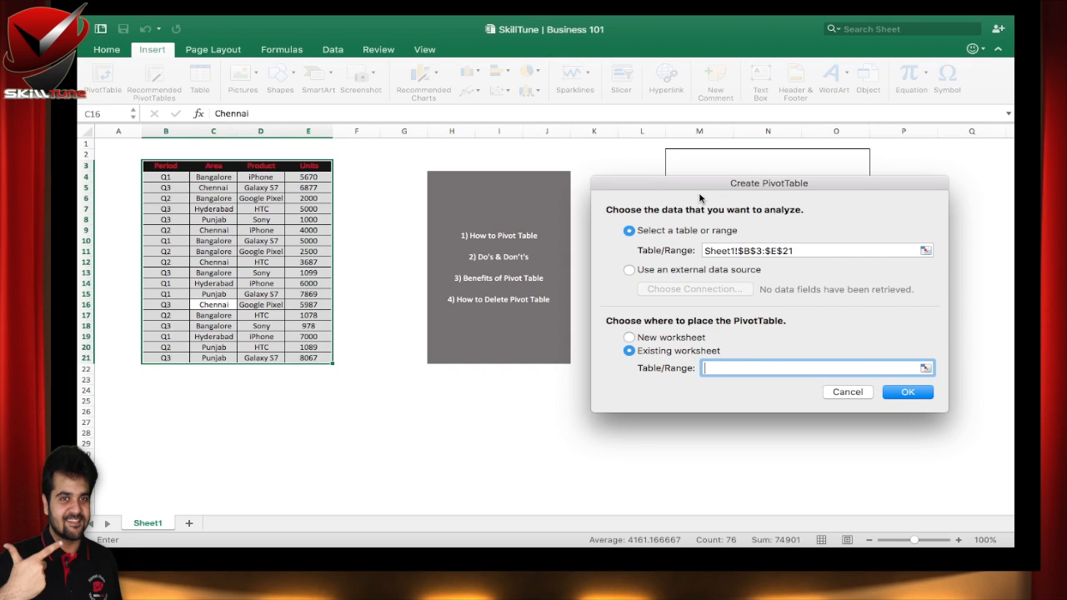
{"action": "left_click", "coordinate": [692, 165]}
{"action": "left_click", "coordinate": [688, 157]}
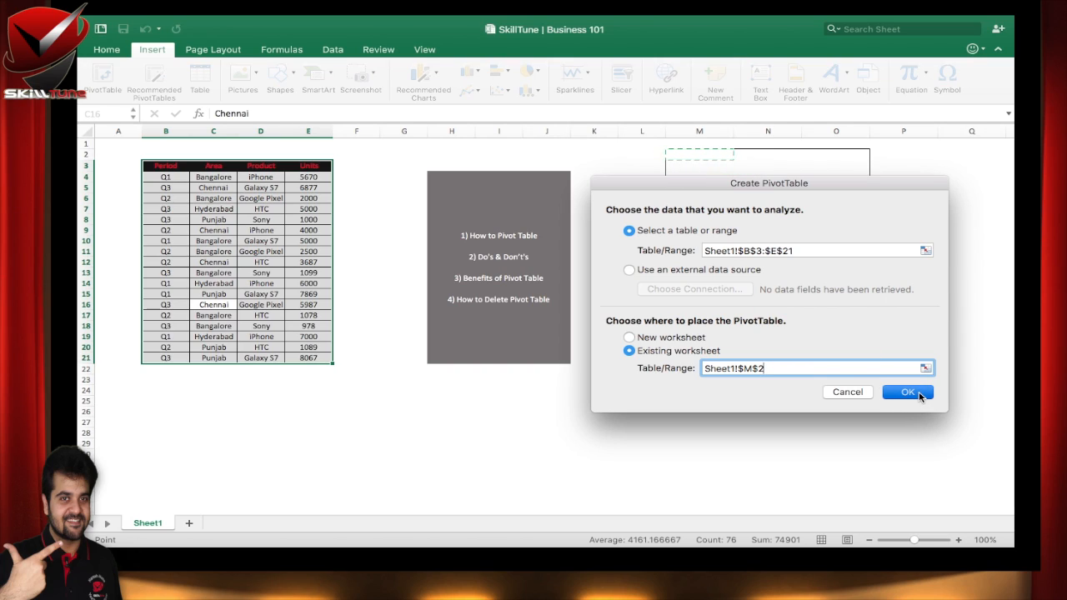
{"action": "left_click", "coordinate": [908, 395]}
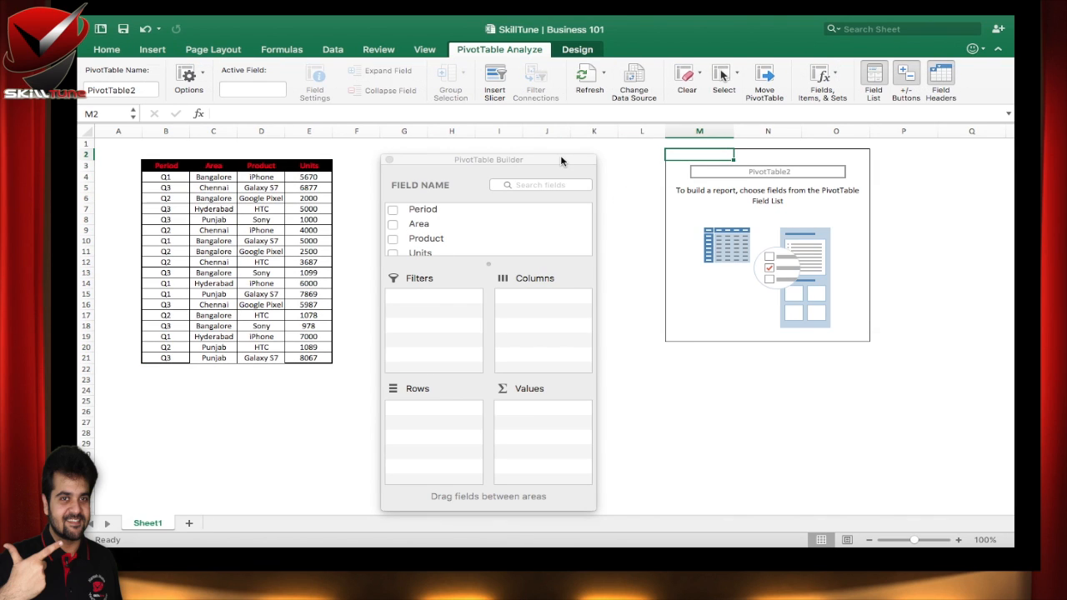
- Enlarge the PivotTable Builder window and its field list to fit all four fields, and position it between the source data and the PivotTable
{"action": "left_click_drag", "start_coordinate": [561, 161], "coordinate": [561, 148]}
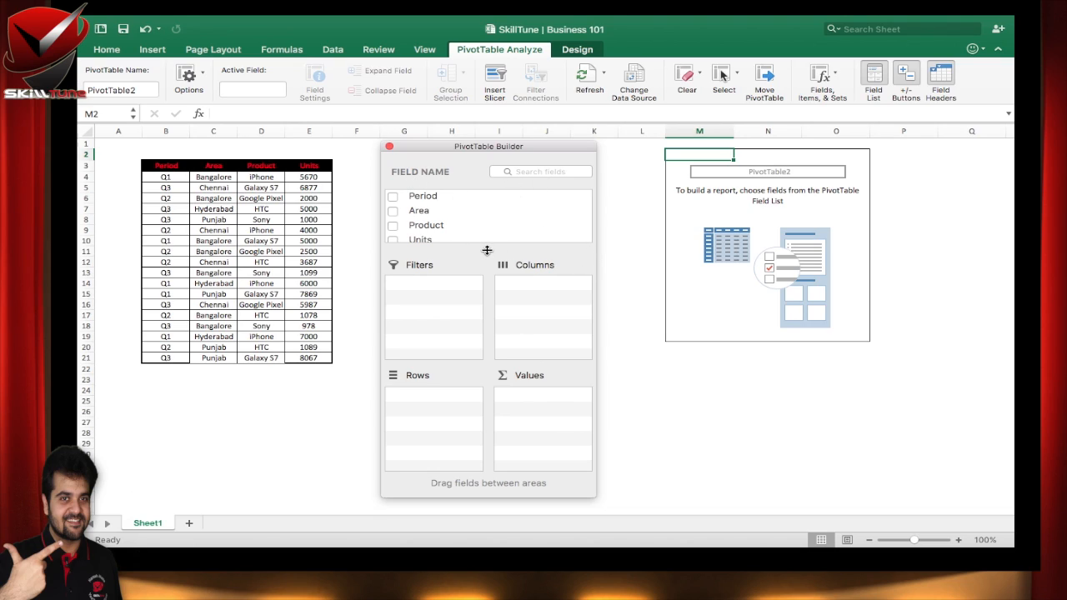
{"action": "left_click_drag", "start_coordinate": [487, 251], "coordinate": [487, 269]}
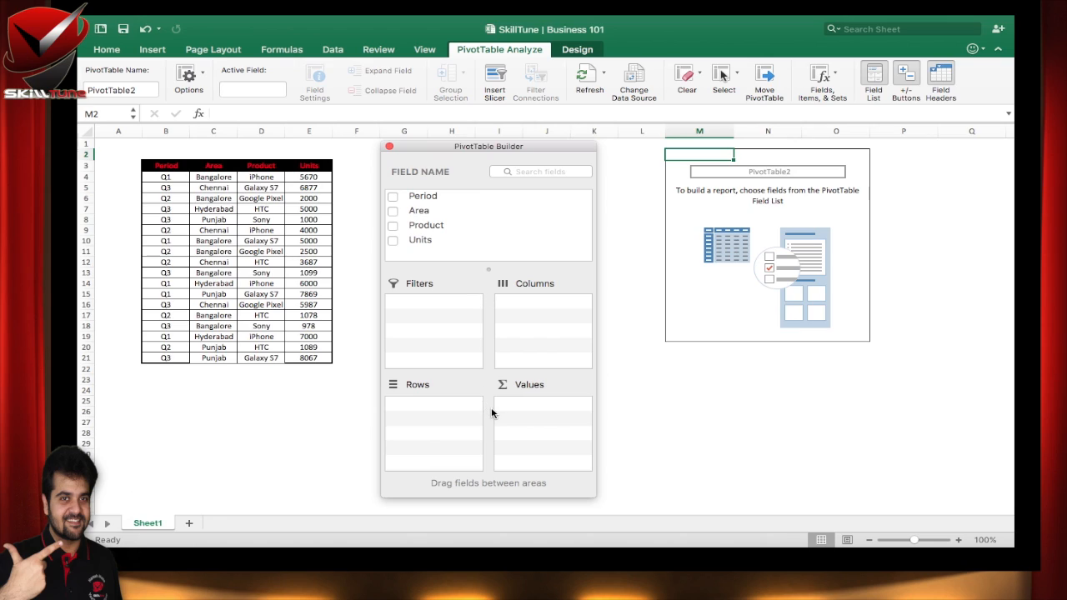
{"action": "left_click_drag", "start_coordinate": [595, 498], "coordinate": [656, 521]}
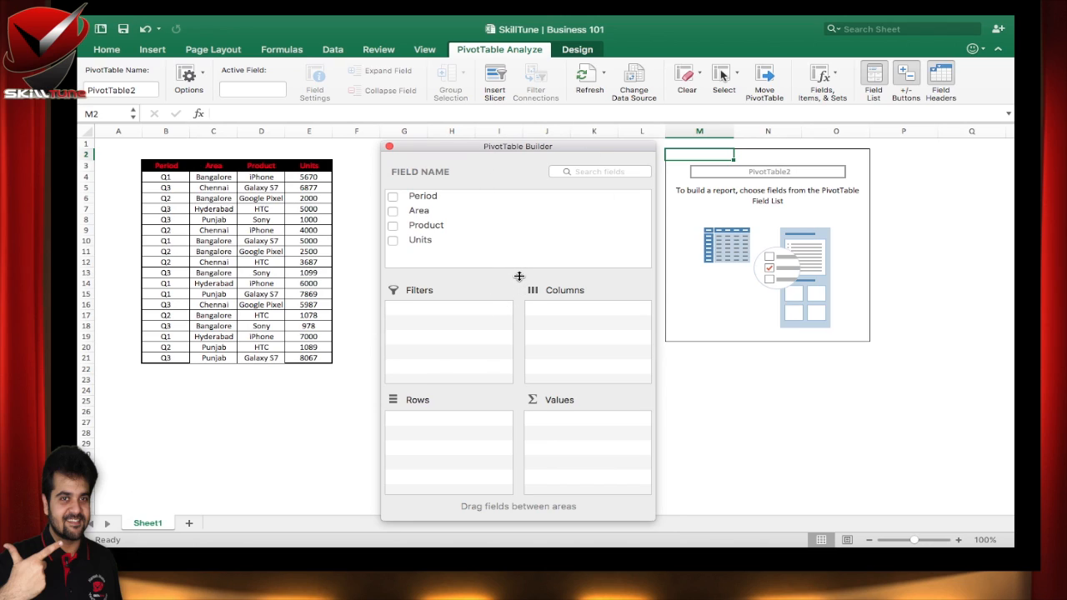
{"action": "left_click_drag", "start_coordinate": [518, 277], "coordinate": [520, 333]}
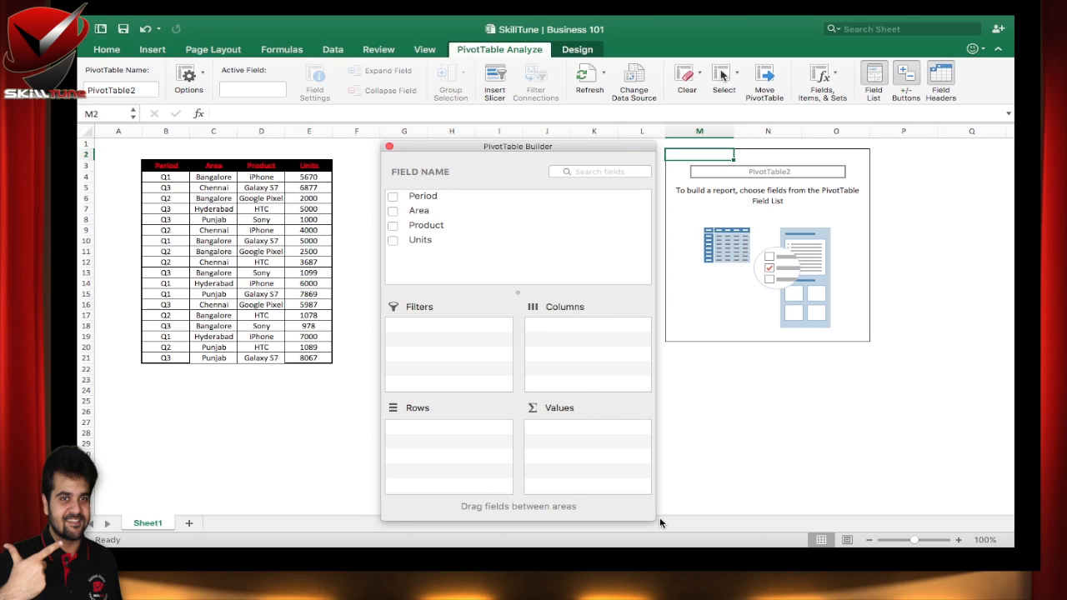
{"action": "mouse_move", "coordinate": [659, 522]}
{"action": "left_mouse_down"}
{"action": "mouse_move", "coordinate": [548, 378]}
{"action": "mouse_move", "coordinate": [648, 519]}
{"action": "mouse_move", "coordinate": [661, 521]}
{"action": "left_mouse_up"}
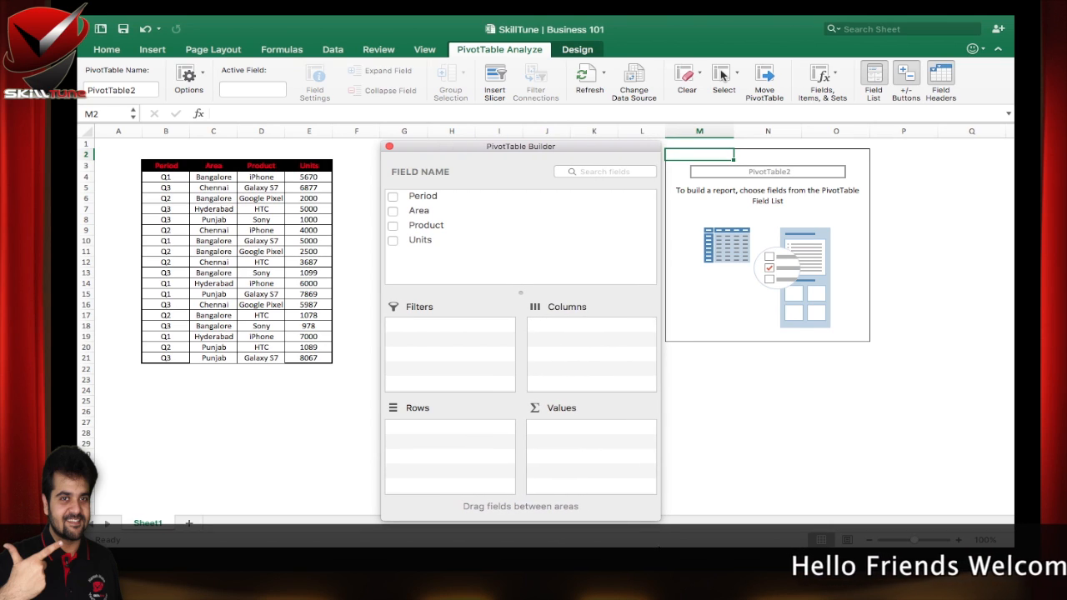
{"action": "left_click_drag", "start_coordinate": [555, 147], "coordinate": [539, 147]}
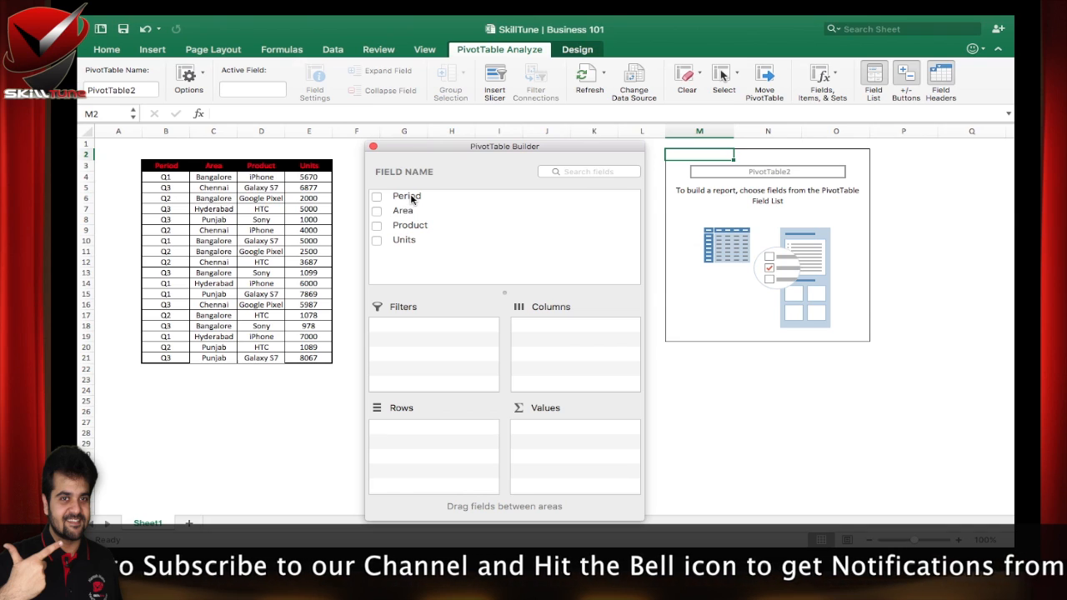
- Build the report with Period as the row field and Units as the summed value field
{"action": "left_click_drag", "start_coordinate": [411, 198], "coordinate": [417, 433]}
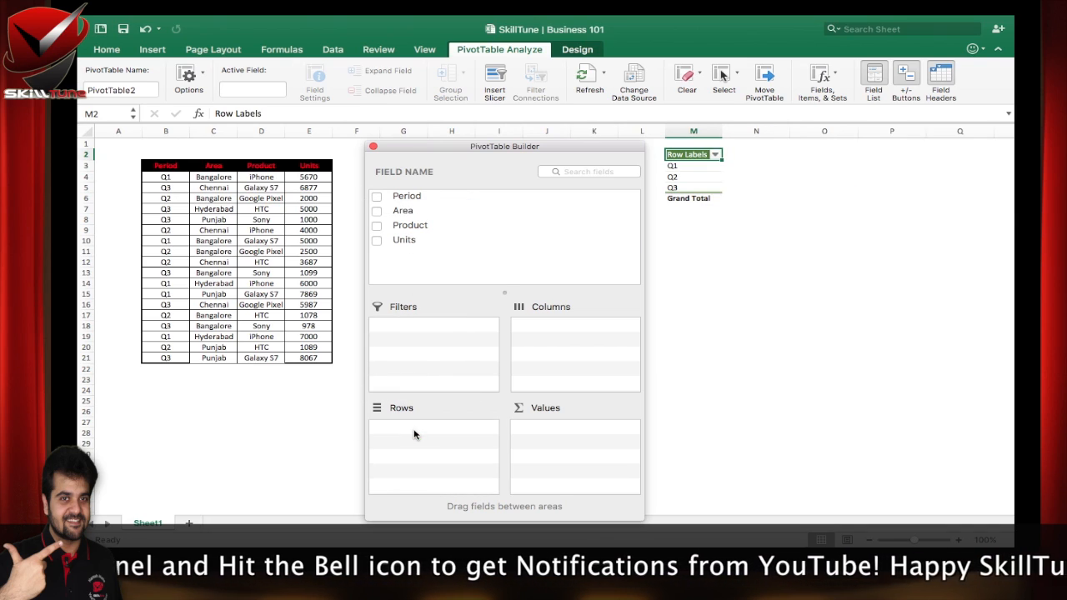
{"action": "left_click_drag", "start_coordinate": [398, 242], "coordinate": [536, 454]}
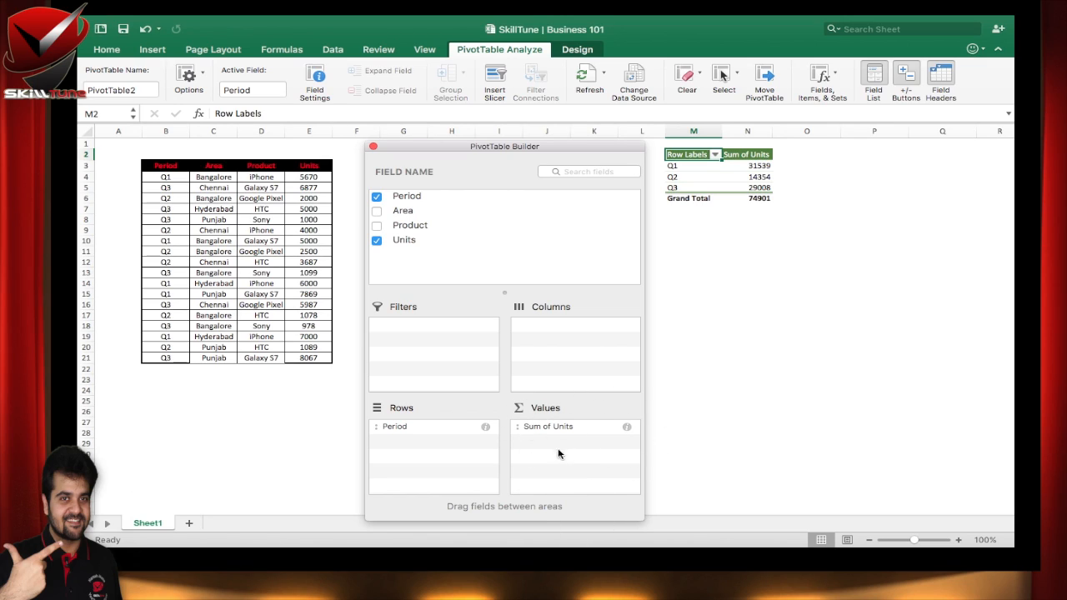
- Examine the summary functions available for the Units value field, such as Count, Average and Max, and cancel without applying one
{"action": "left_click", "coordinate": [627, 427]}
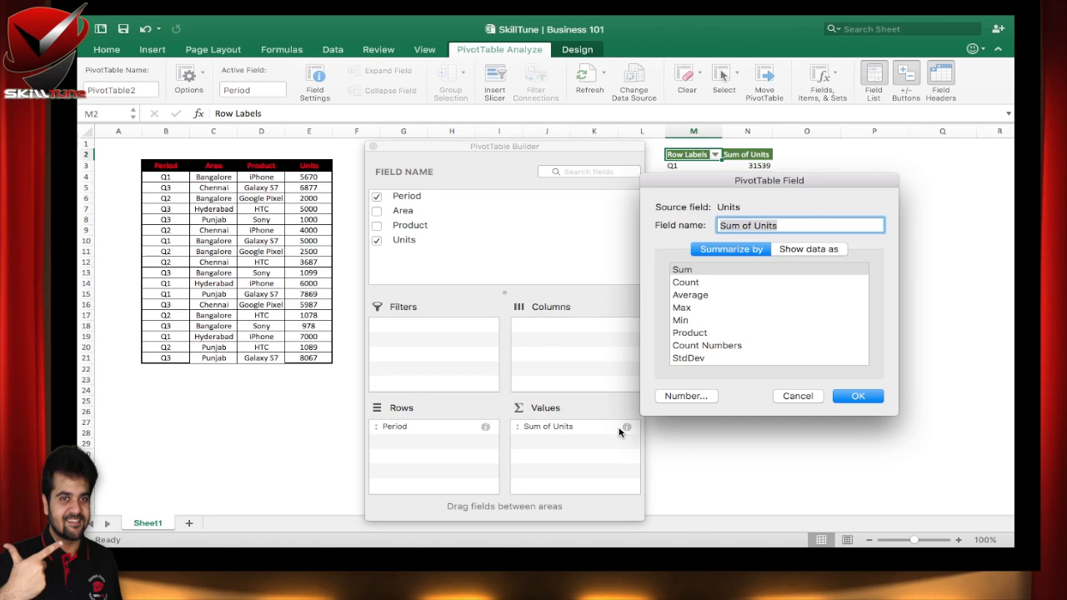
{"action": "left_click", "coordinate": [701, 284]}
{"action": "left_click", "coordinate": [706, 296]}
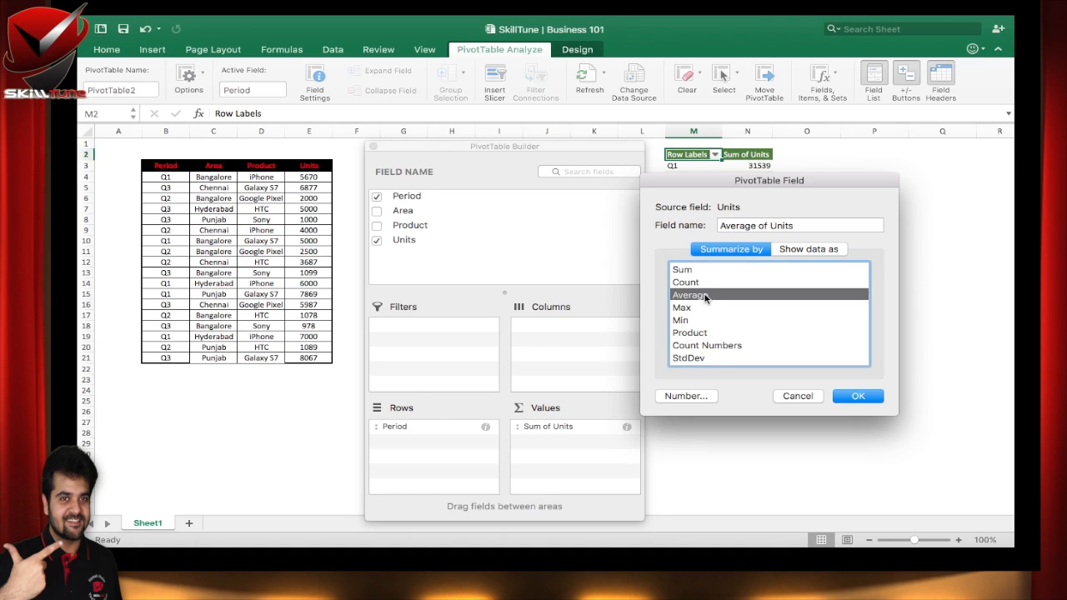
{"action": "left_click", "coordinate": [694, 310]}
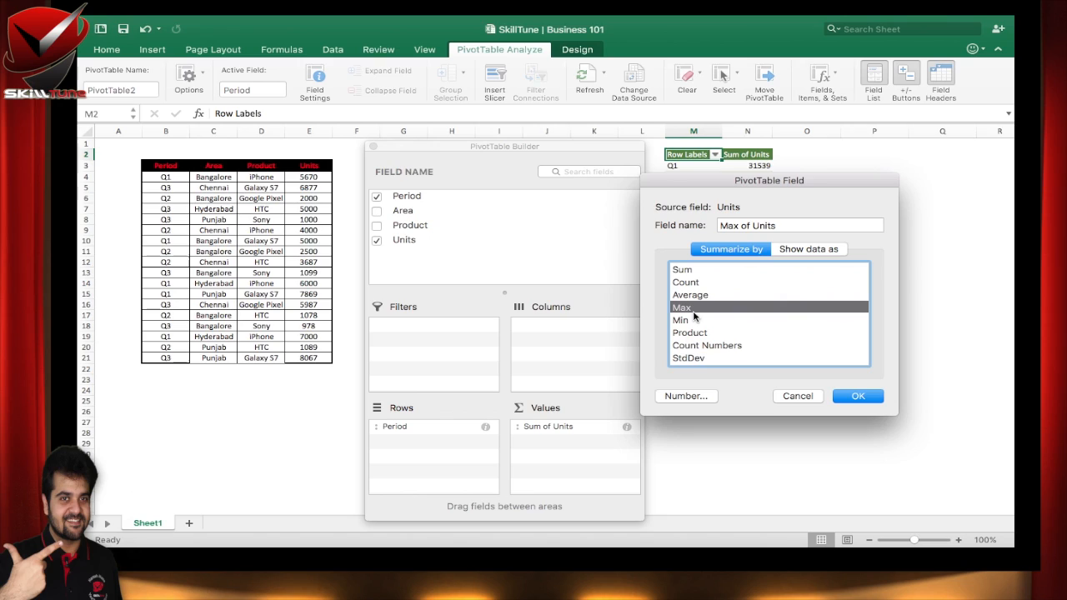
{"action": "scroll", "coordinate": [695, 334], "scroll_direction": "down", "scroll_amount": 3}
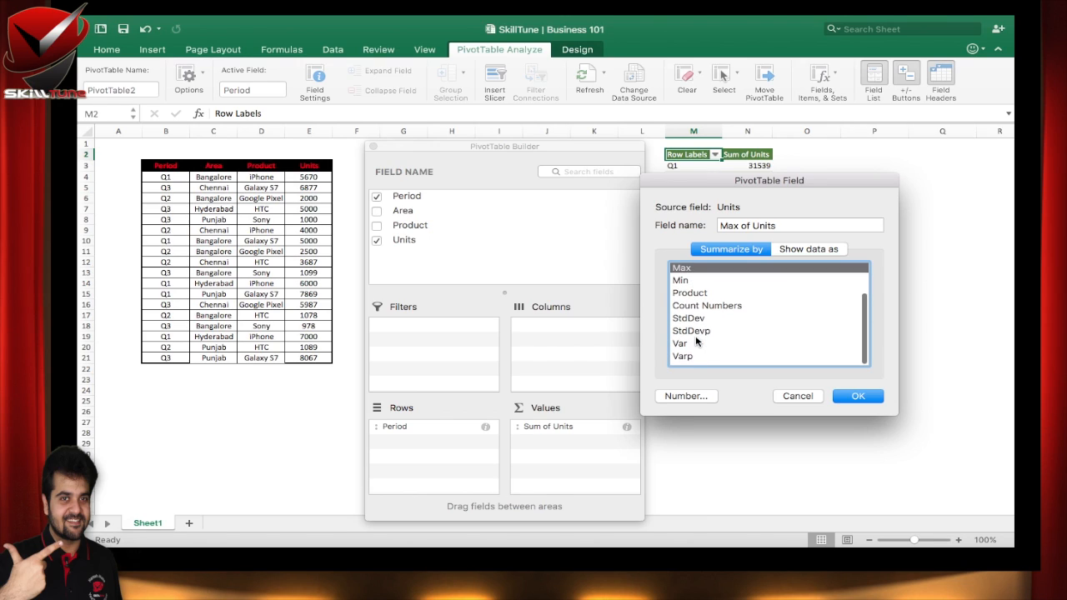
{"action": "scroll", "coordinate": [696, 342], "scroll_direction": "up", "scroll_amount": 3}
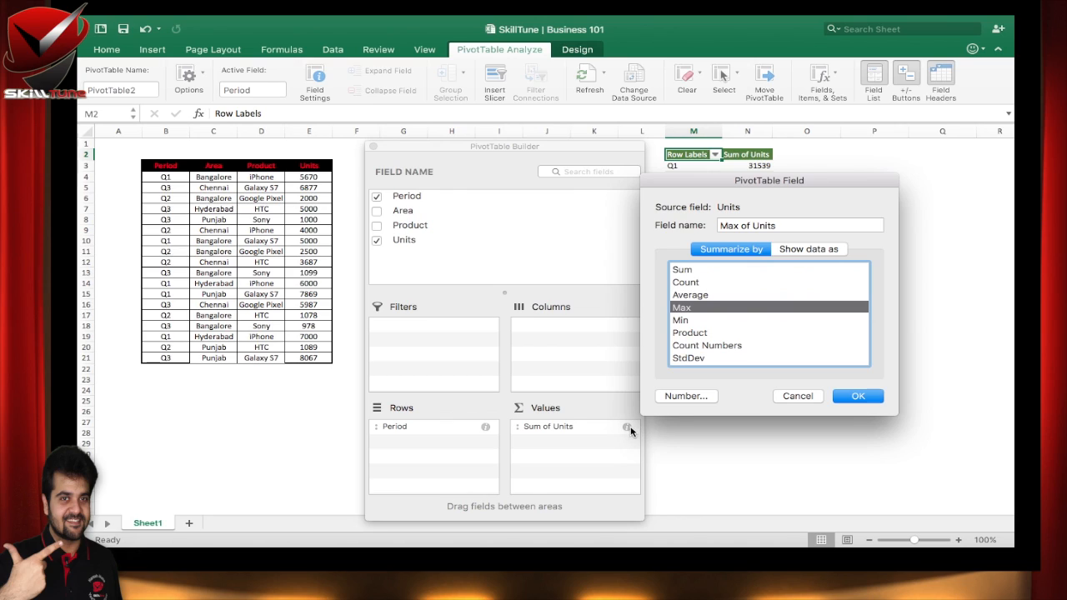
{"action": "left_click", "coordinate": [697, 282]}
{"action": "left_click", "coordinate": [698, 296]}
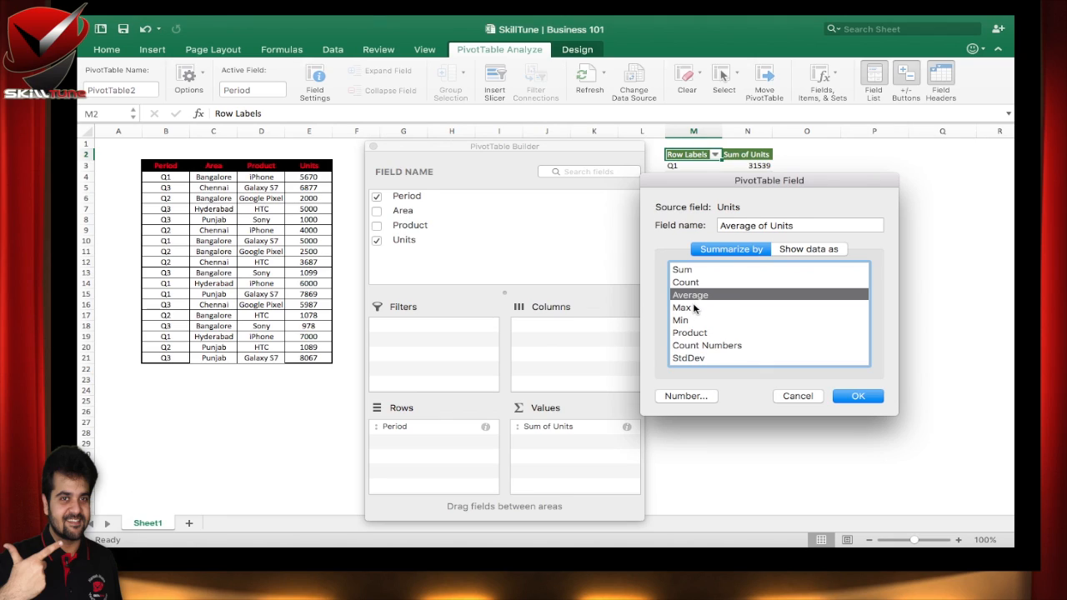
{"action": "left_click", "coordinate": [694, 309]}
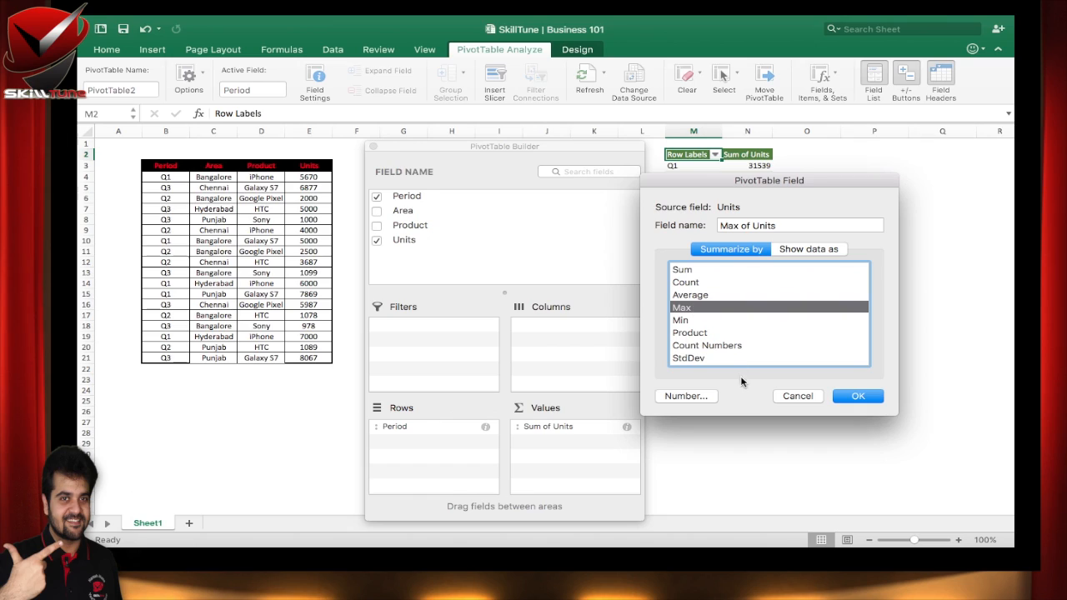
{"action": "left_click", "coordinate": [789, 399]}
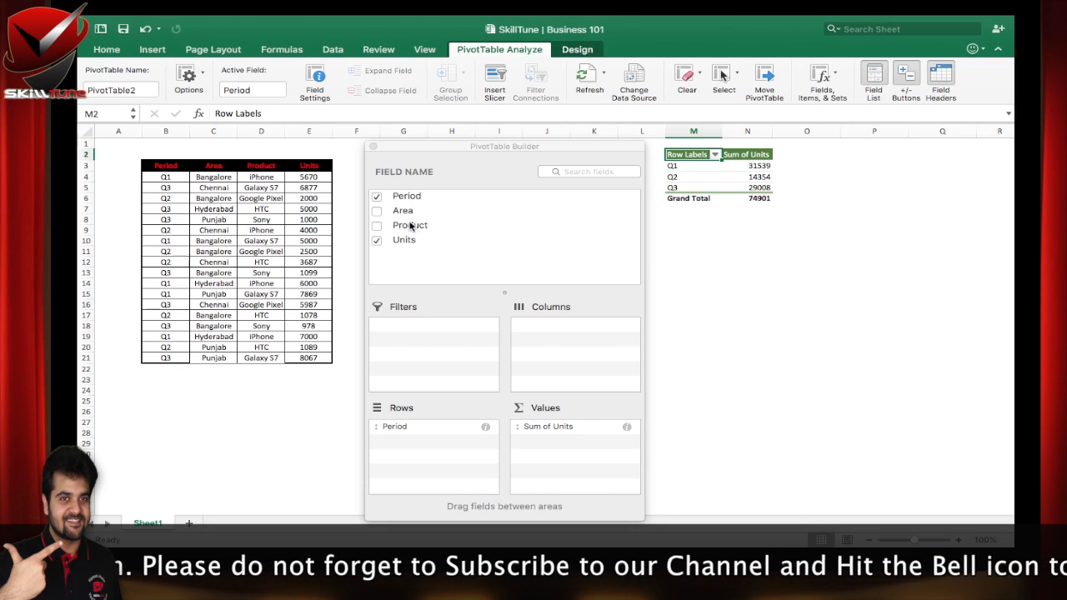
- Add the Product field to the PivotTable rows beneath Period, remove it, and add it there again
{"action": "left_click_drag", "start_coordinate": [411, 226], "coordinate": [441, 448]}
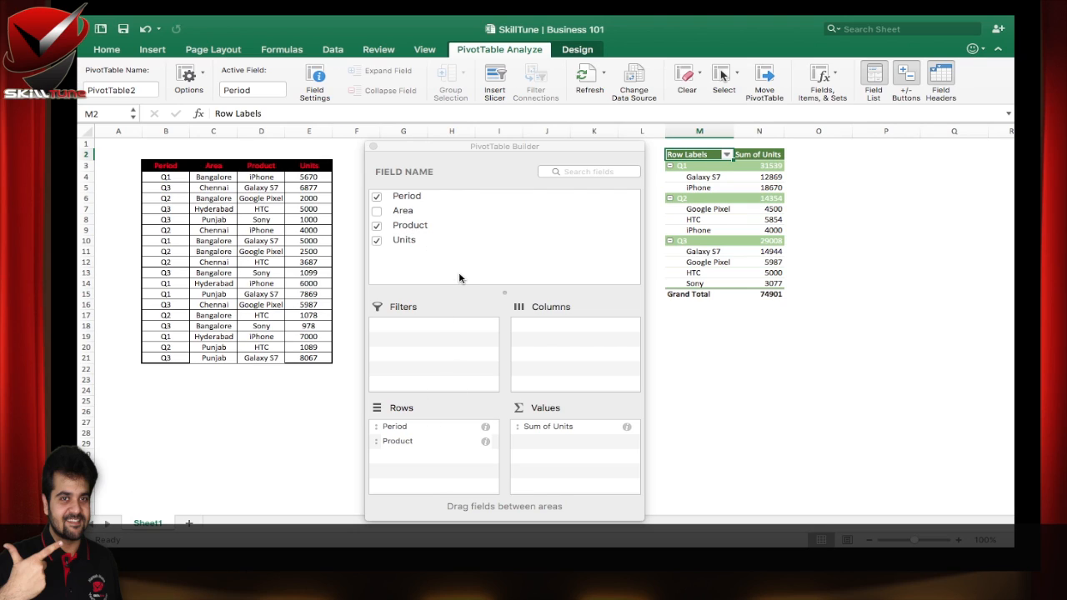
{"action": "left_click_drag", "start_coordinate": [411, 444], "coordinate": [389, 265]}
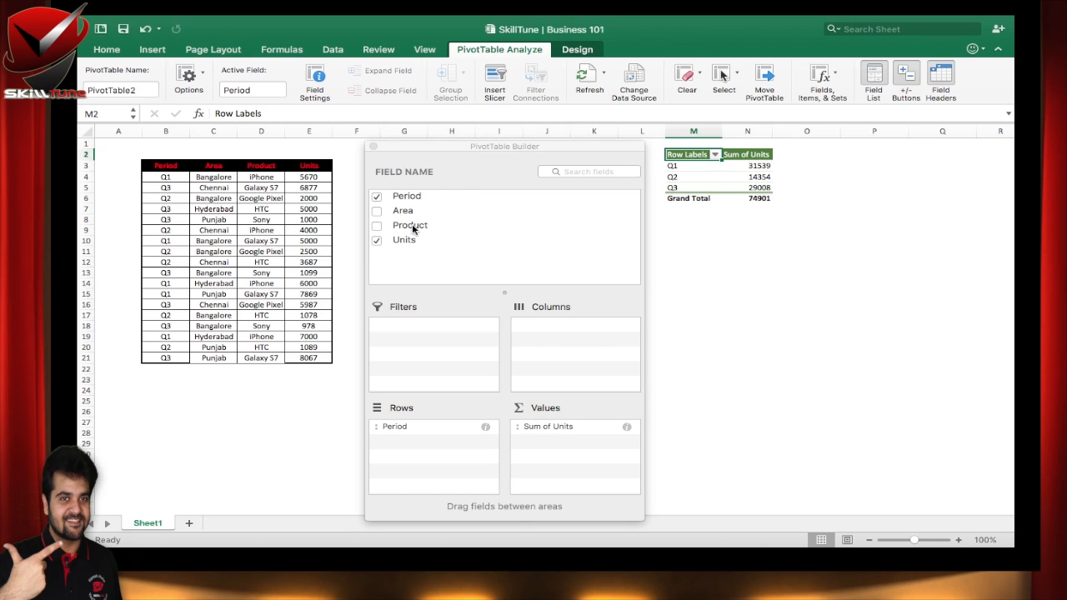
{"action": "left_click_drag", "start_coordinate": [413, 228], "coordinate": [414, 444]}
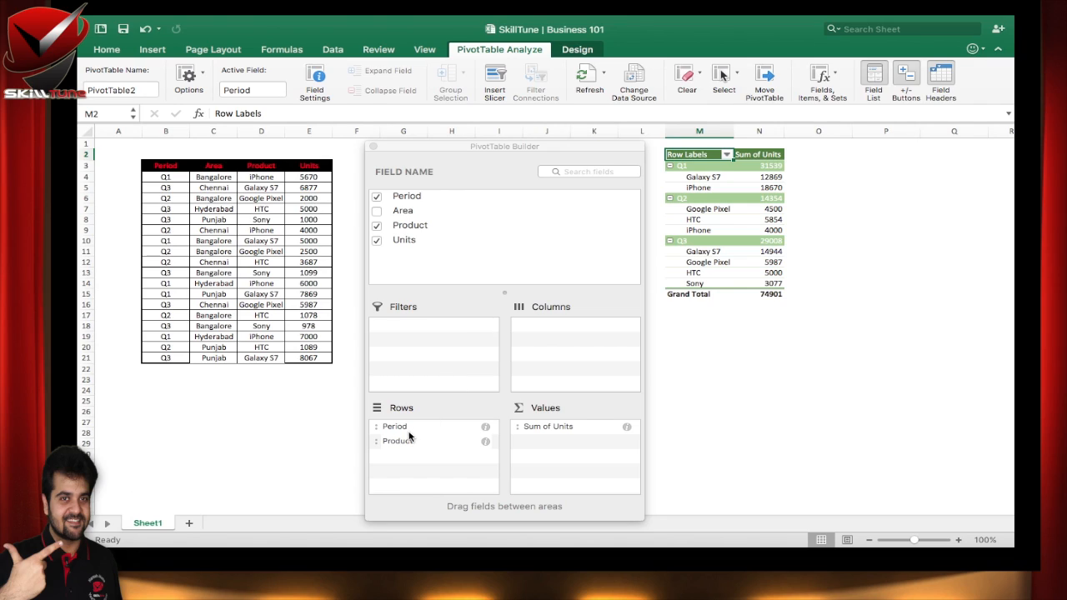
- Replace Product with Area beneath Period in the PivotTable rows, and add Product back below Area
{"action": "left_click_drag", "start_coordinate": [403, 442], "coordinate": [389, 269]}
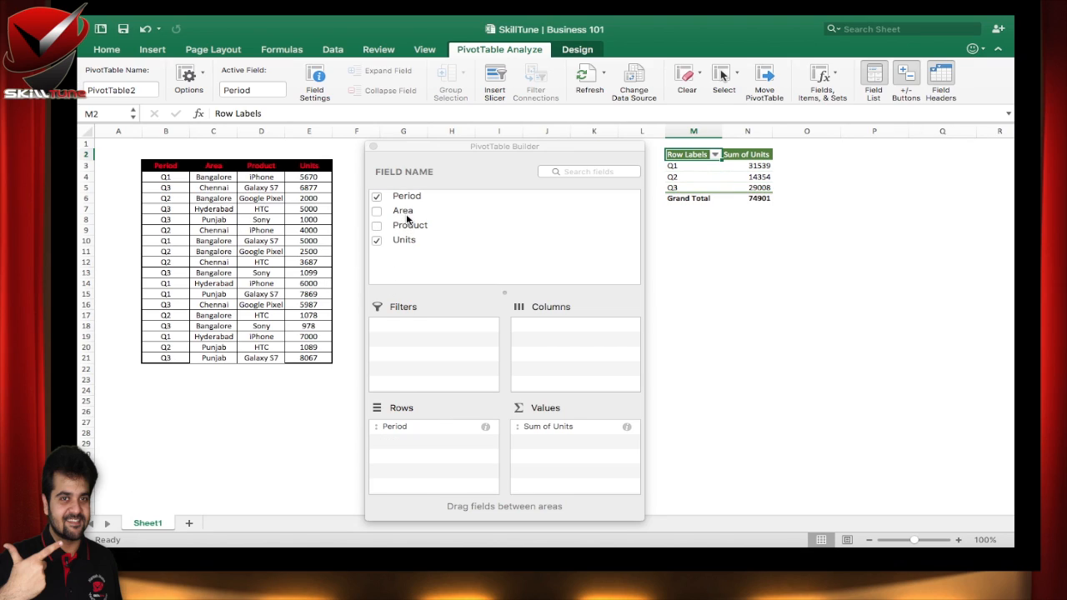
{"action": "left_click_drag", "start_coordinate": [406, 214], "coordinate": [428, 447]}
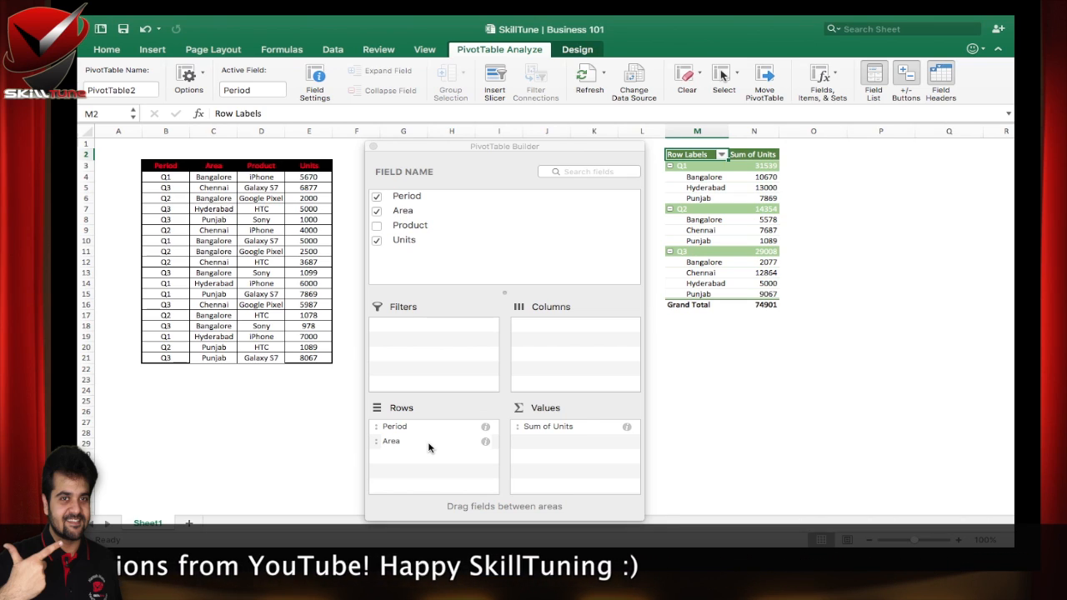
{"action": "left_click_drag", "start_coordinate": [418, 232], "coordinate": [448, 472]}
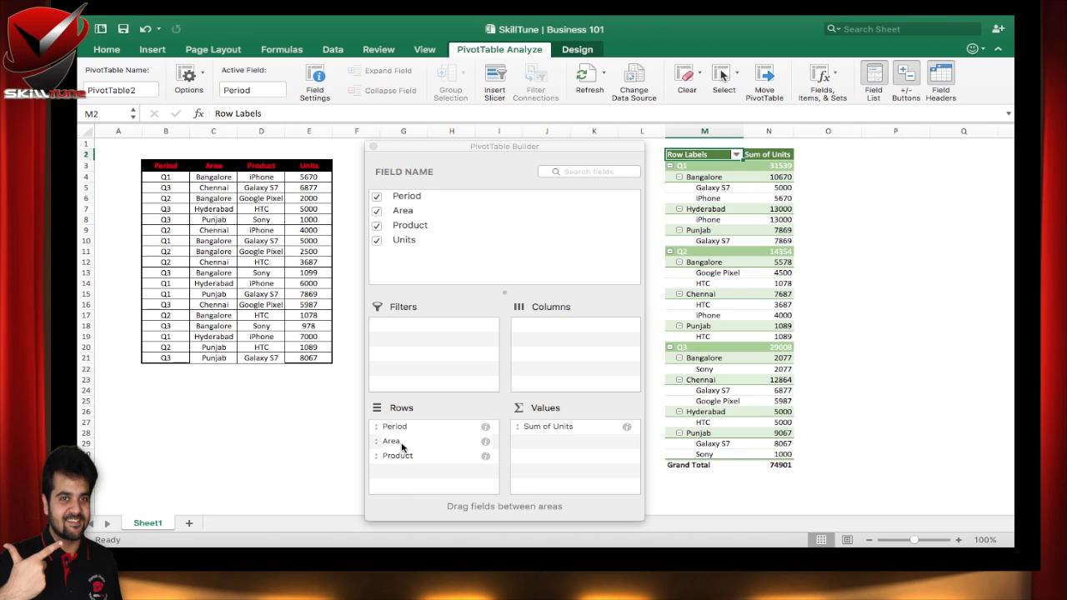
- Take Area and Product out of the PivotTable rows and add them as report filters, Product first and Area below it
{"action": "left_click_drag", "start_coordinate": [398, 443], "coordinate": [411, 252]}
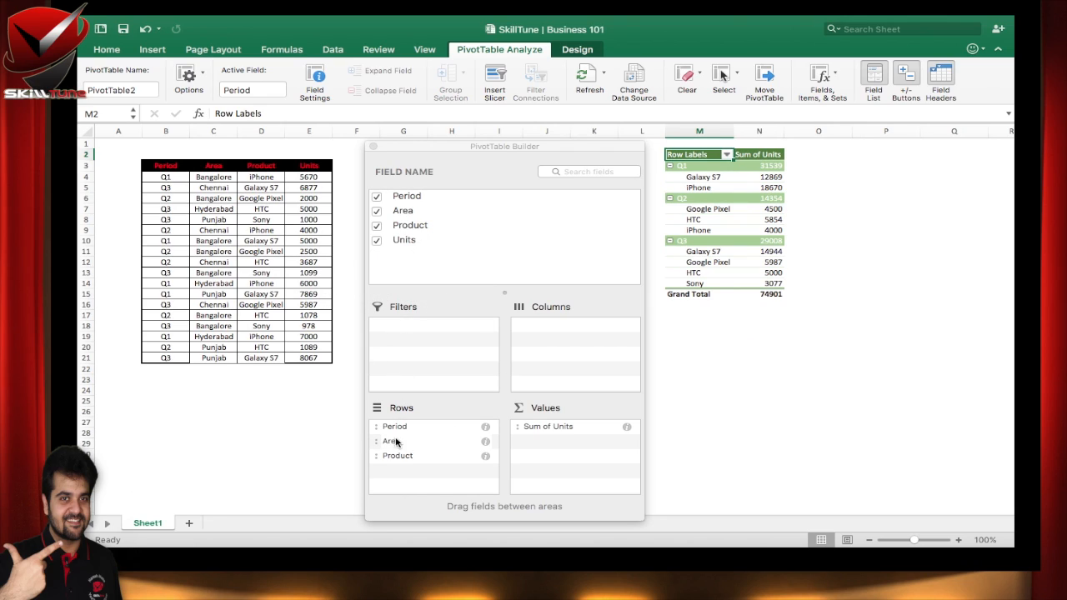
{"action": "left_click_drag", "start_coordinate": [405, 438], "coordinate": [421, 290]}
{"action": "left_click_drag", "start_coordinate": [398, 441], "coordinate": [386, 285]}
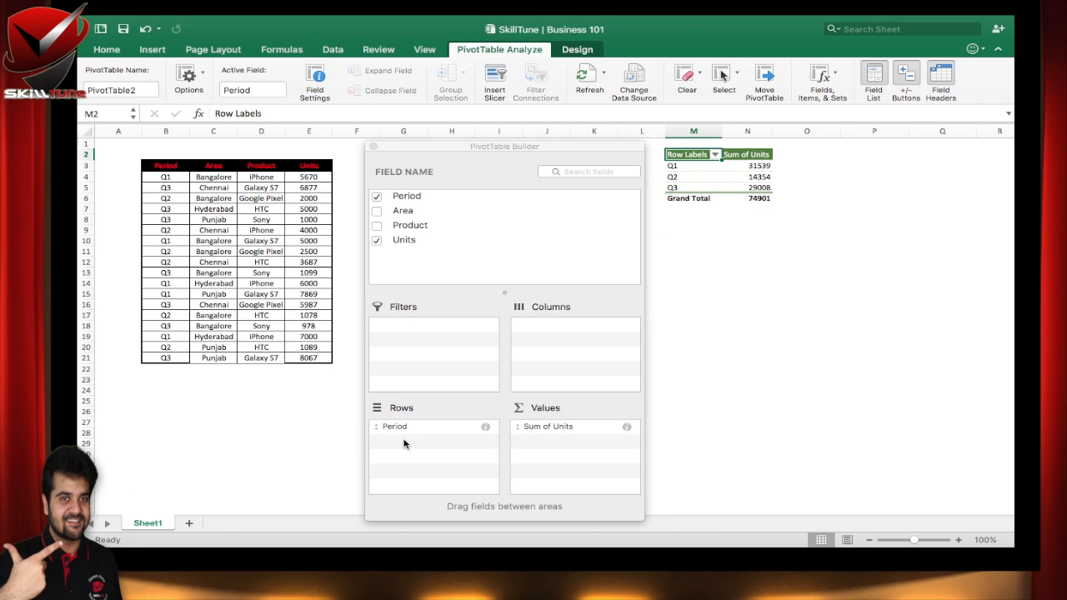
{"action": "left_click_drag", "start_coordinate": [419, 226], "coordinate": [414, 322]}
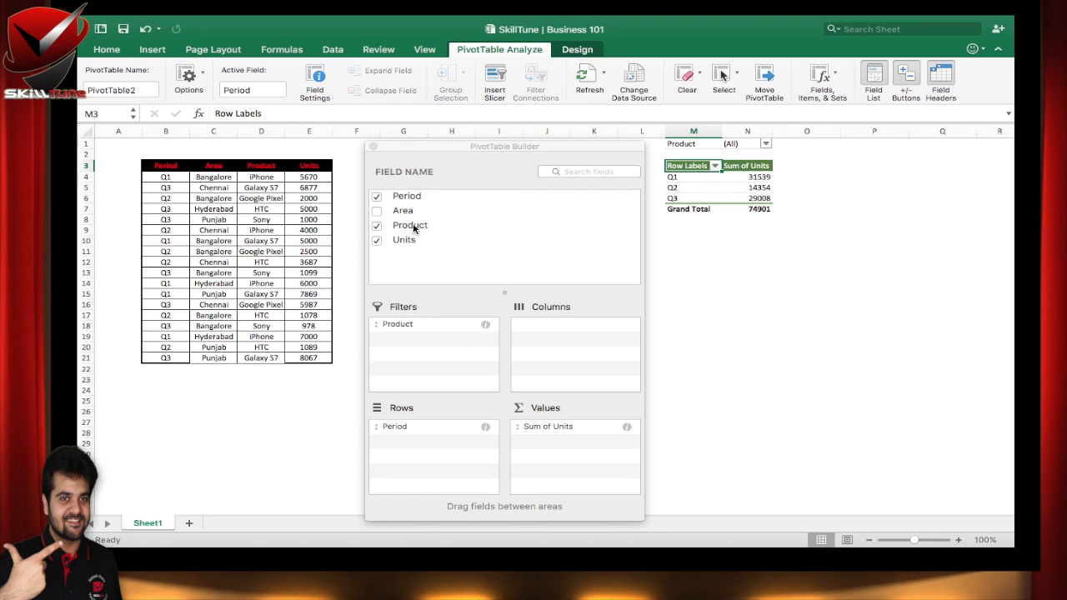
{"action": "left_click_drag", "start_coordinate": [408, 213], "coordinate": [419, 356]}
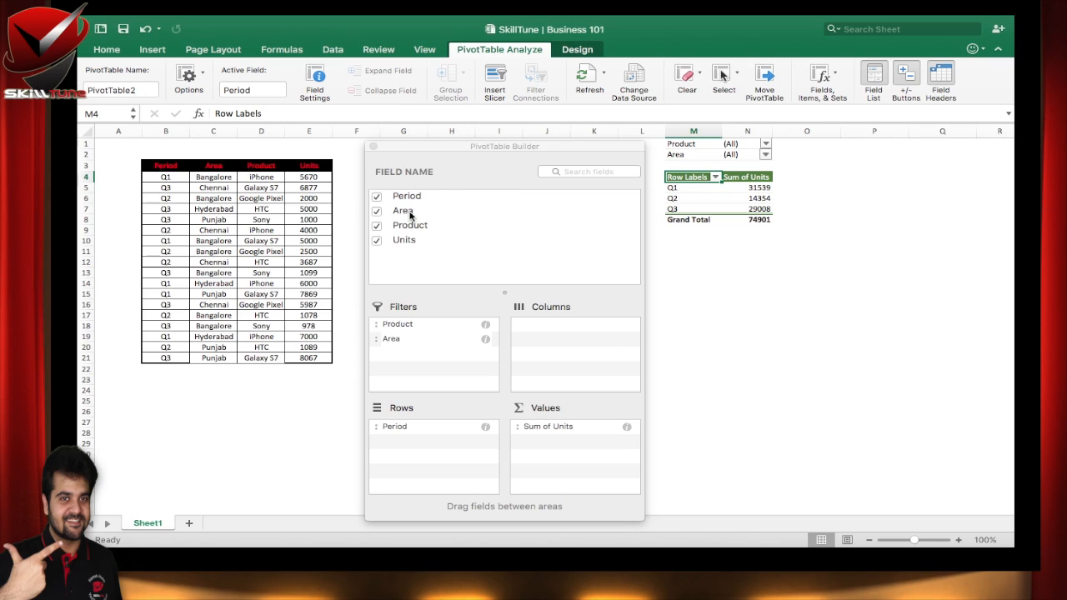
- Filter the report by Product to Galaxy S7 only, and switch the filter to iPhone only
{"action": "left_click", "coordinate": [766, 144]}
{"action": "left_click", "coordinate": [807, 197]}
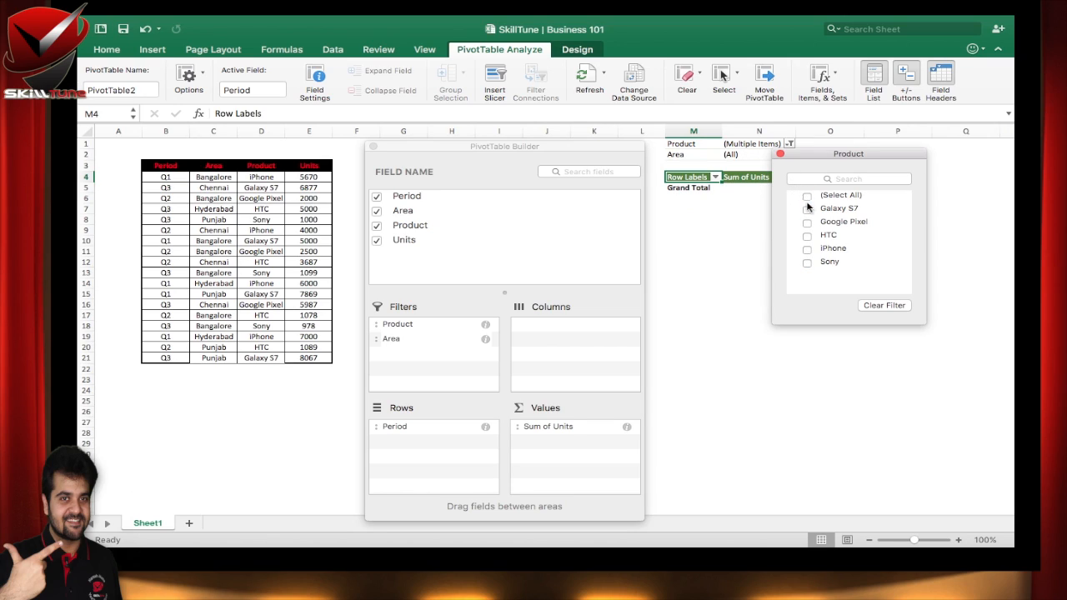
{"action": "left_click", "coordinate": [807, 210]}
{"action": "left_click_drag", "start_coordinate": [838, 160], "coordinate": [872, 188]}
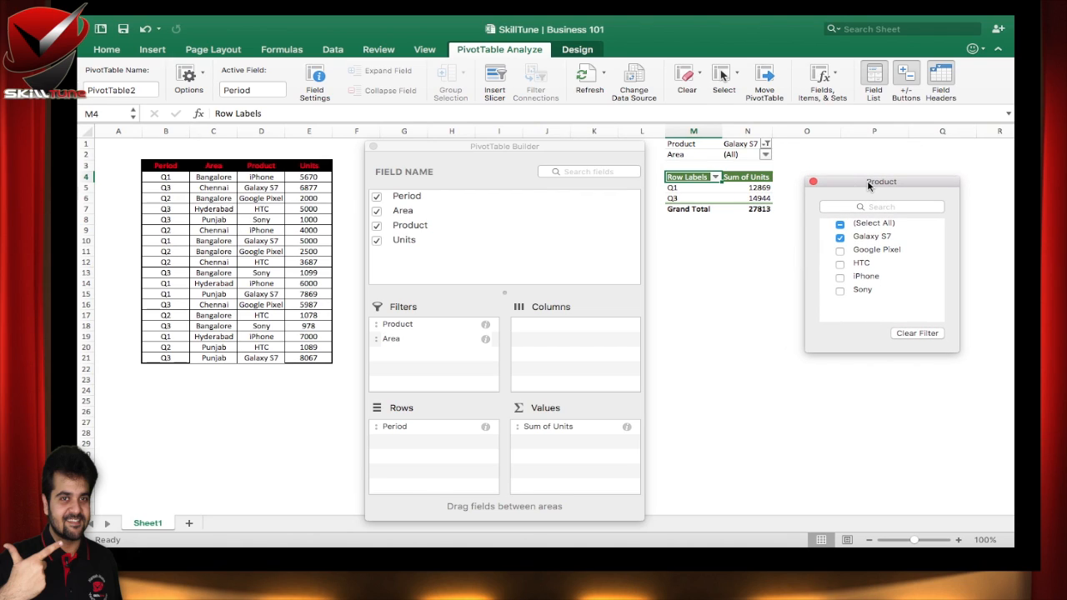
{"action": "left_click", "coordinate": [840, 238]}
{"action": "left_click", "coordinate": [840, 278]}
{"action": "left_click", "coordinate": [814, 183]}
- Filter the report by Area to Bangalore, Chennai, Hyderabad and Punjab one at a time, and finish with every area deselected
{"action": "left_click", "coordinate": [766, 154]}
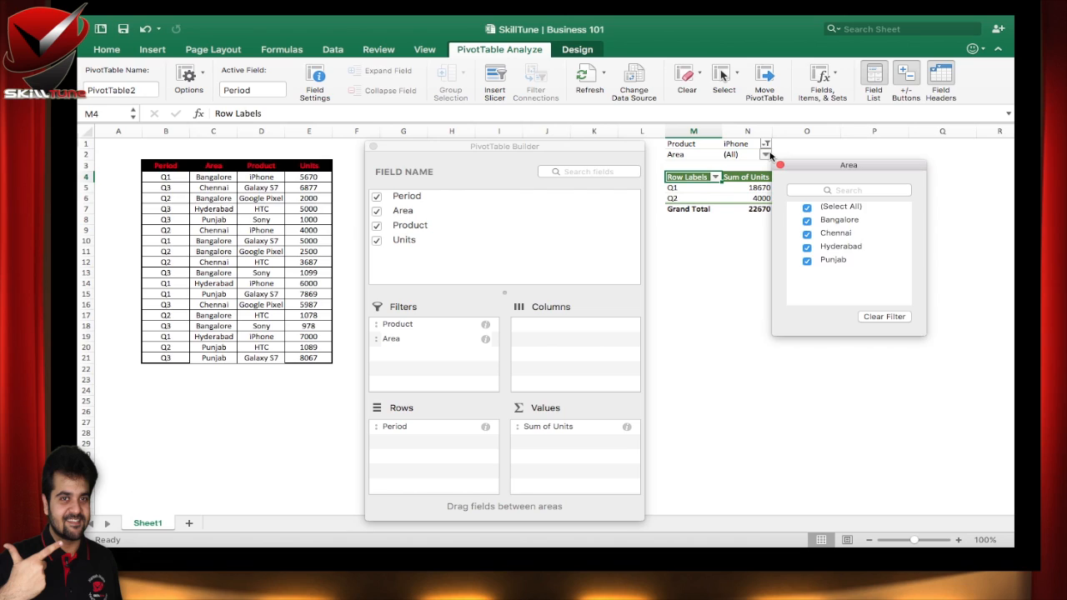
{"action": "left_click", "coordinate": [807, 207]}
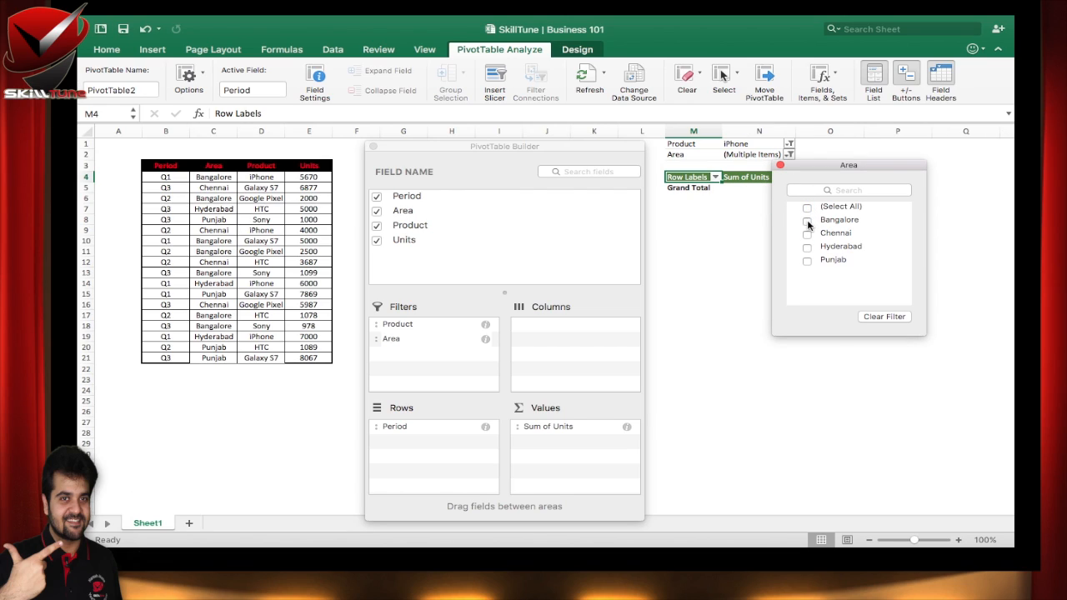
{"action": "left_click", "coordinate": [807, 222]}
{"action": "left_click_drag", "start_coordinate": [845, 165], "coordinate": [884, 172]}
{"action": "left_click", "coordinate": [852, 221]}
{"action": "left_click", "coordinate": [847, 236]}
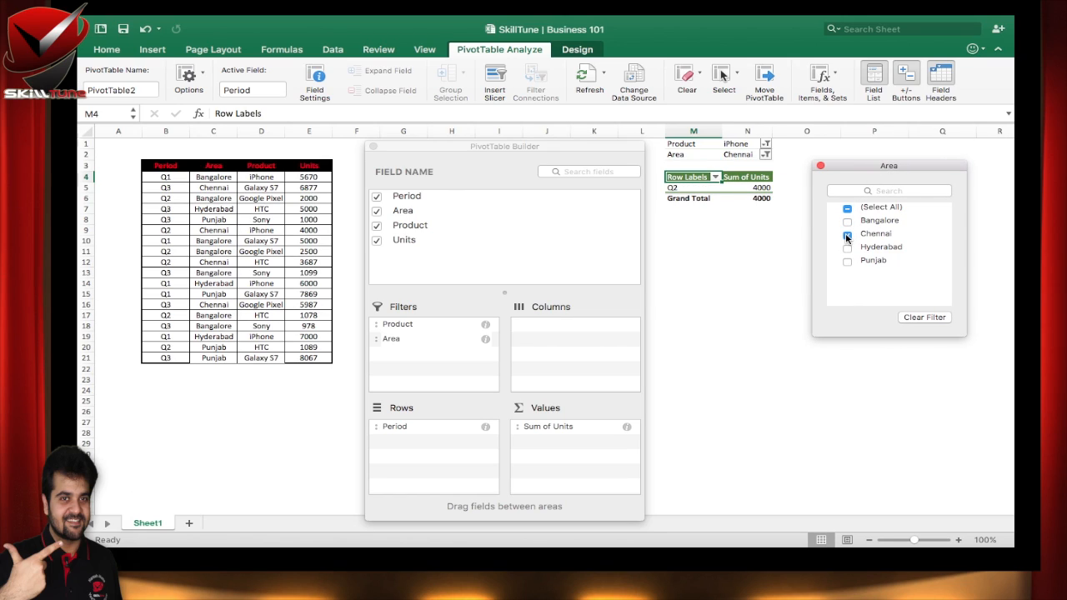
{"action": "left_click", "coordinate": [847, 236]}
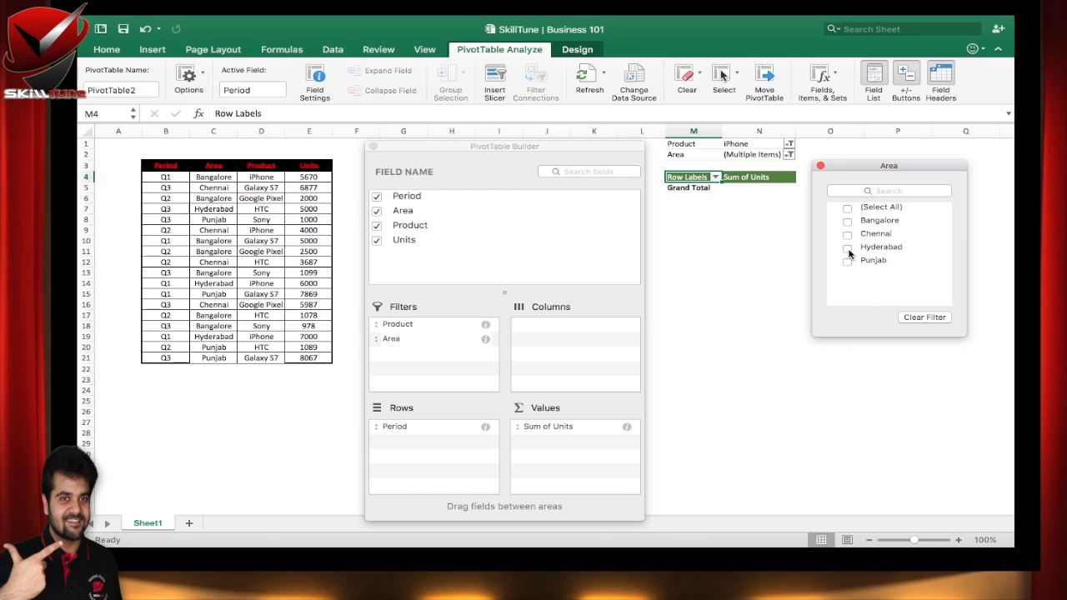
{"action": "left_click", "coordinate": [848, 249]}
{"action": "left_click", "coordinate": [847, 248]}
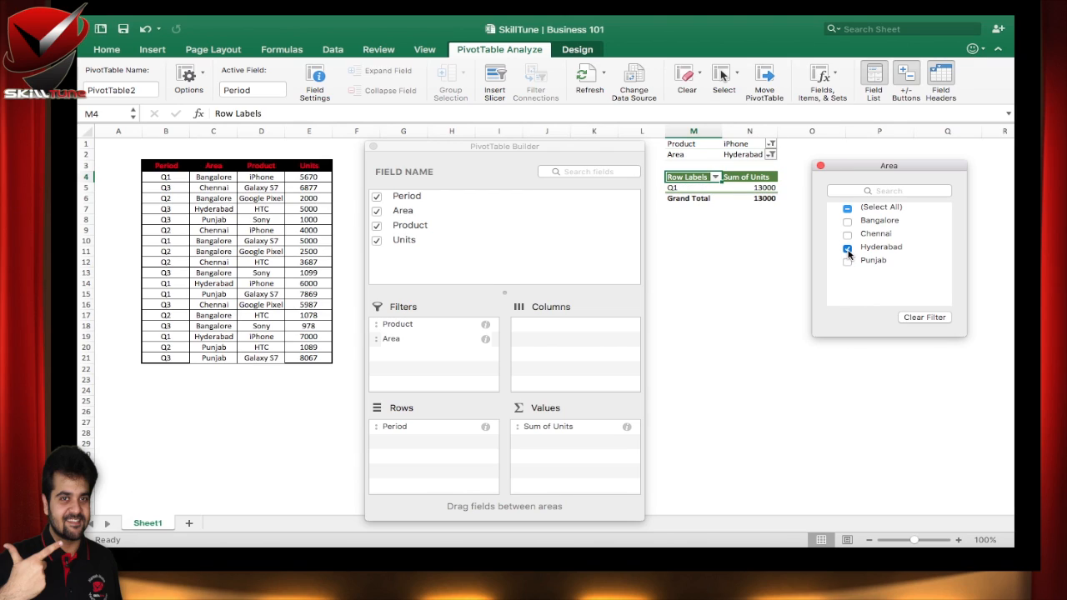
{"action": "left_click", "coordinate": [848, 262]}
{"action": "left_click", "coordinate": [847, 263]}
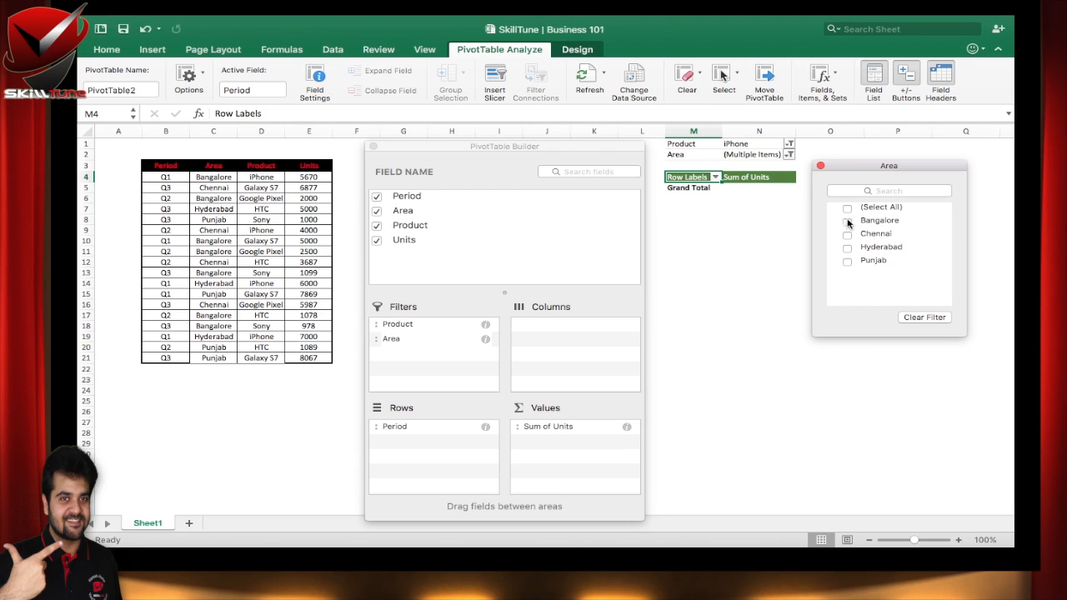
{"action": "left_click", "coordinate": [821, 166]}
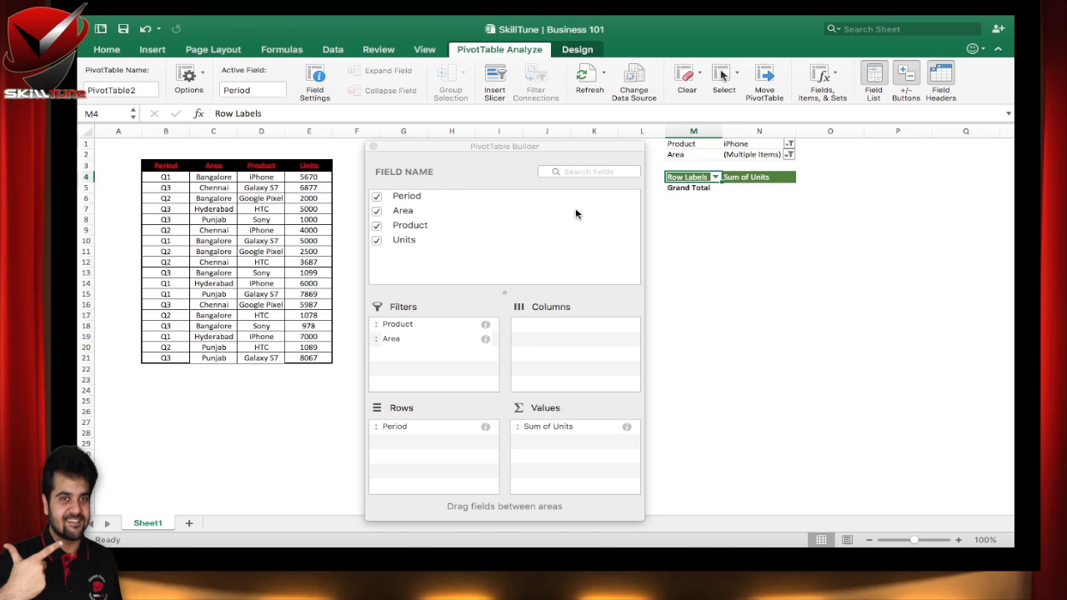
- Move the Period field from the rows to the columns, and set the Area and Product filters to include all items
{"action": "left_click_drag", "start_coordinate": [407, 426], "coordinate": [398, 429]}
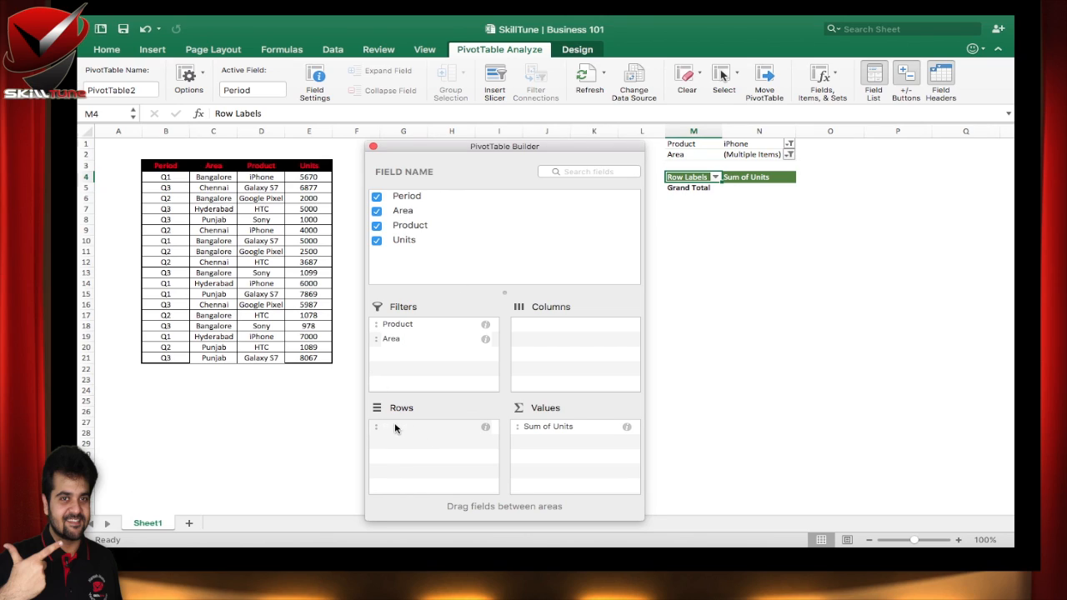
{"action": "left_click_drag", "start_coordinate": [405, 198], "coordinate": [524, 341]}
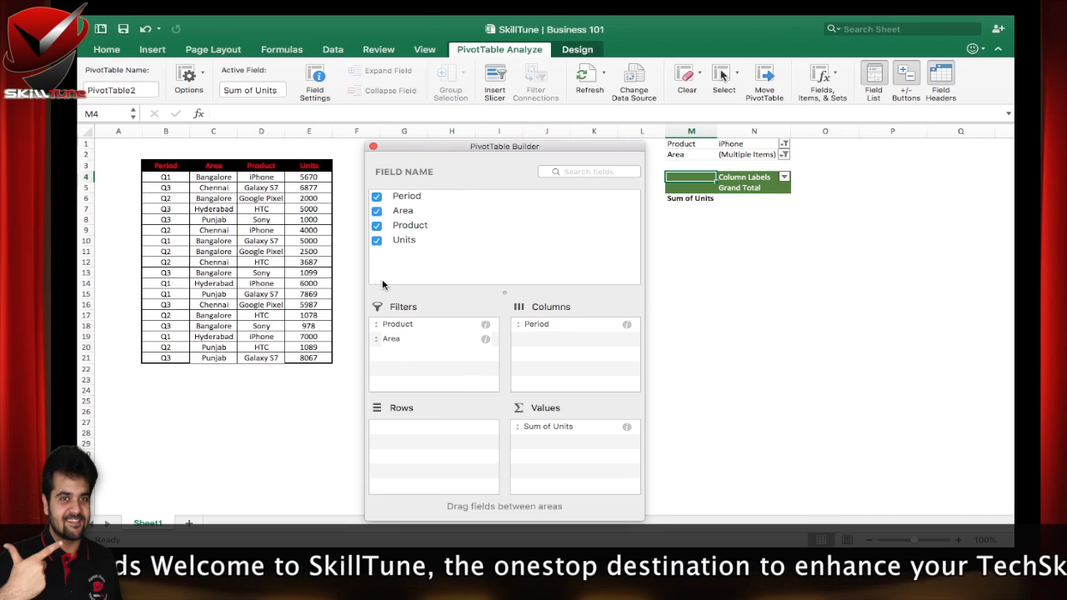
{"action": "left_click", "coordinate": [785, 156]}
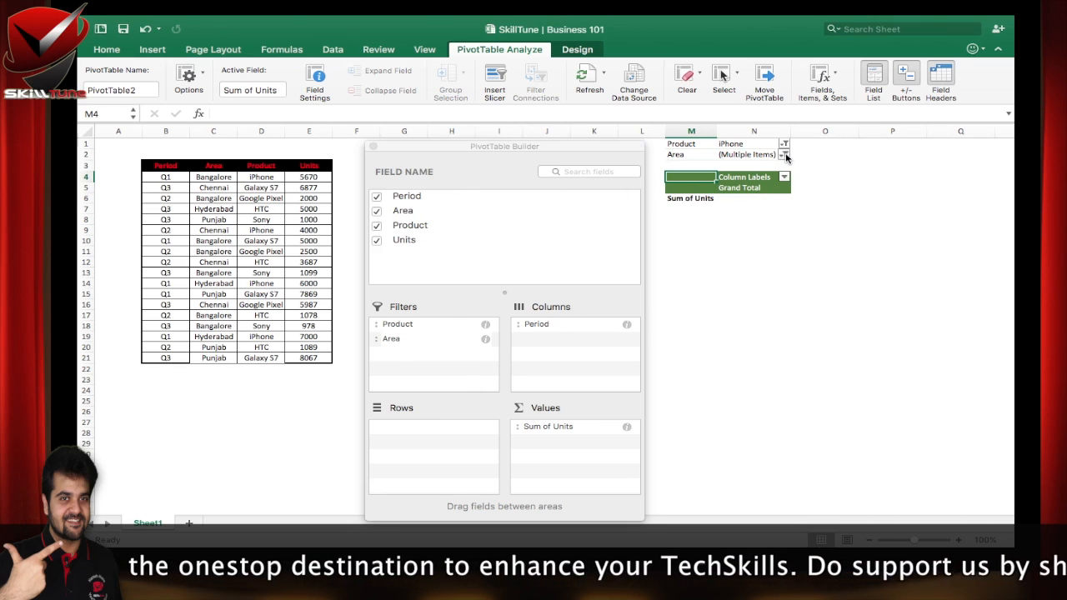
{"action": "left_click", "coordinate": [785, 156]}
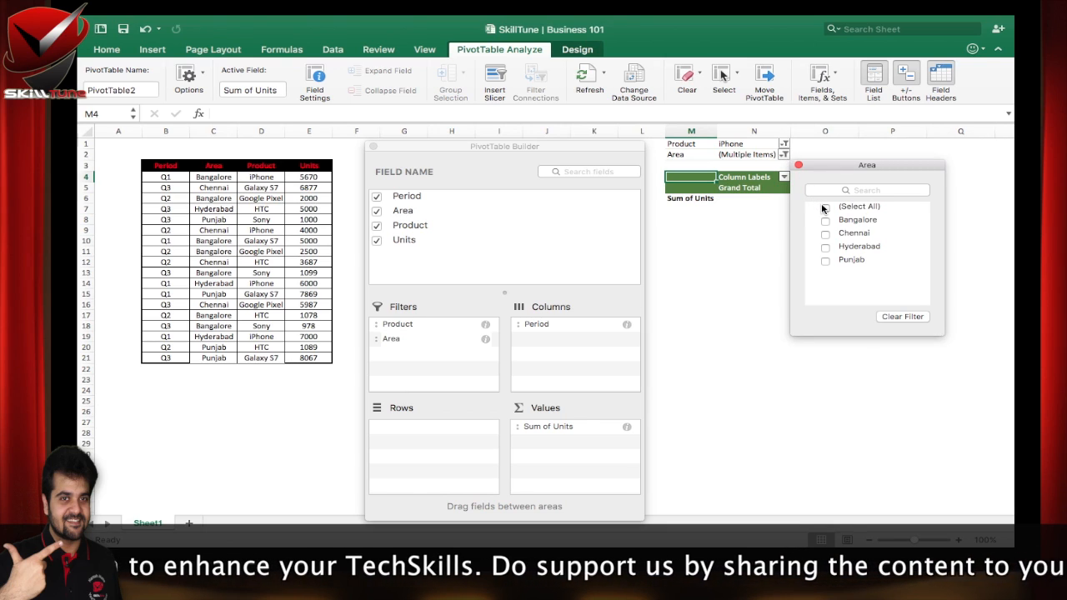
{"action": "left_click", "coordinate": [825, 208]}
{"action": "left_click", "coordinate": [798, 166]}
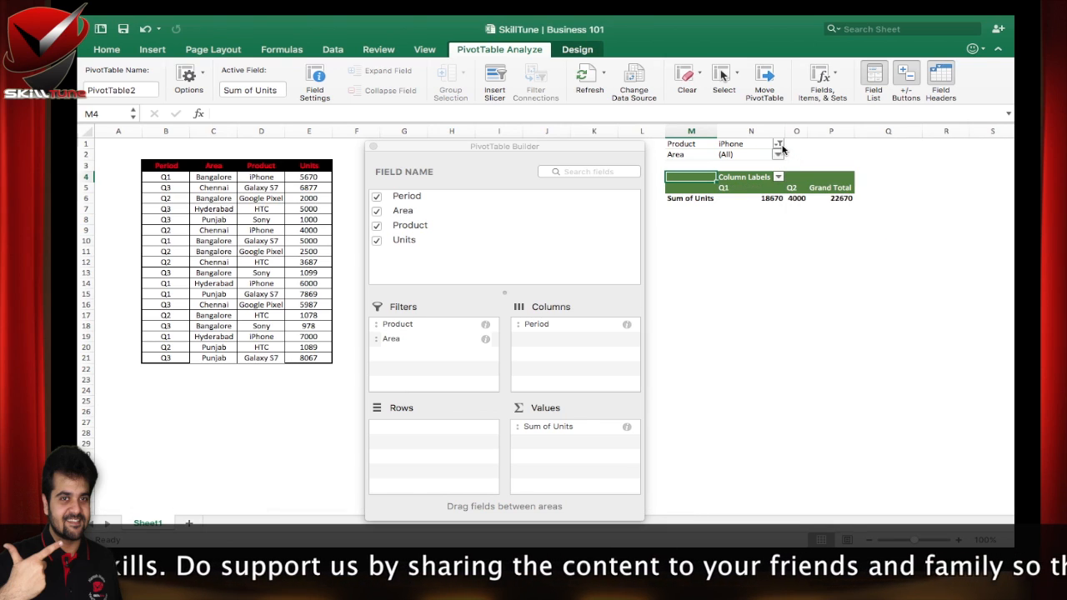
{"action": "left_click", "coordinate": [777, 145]}
{"action": "left_click", "coordinate": [820, 198]}
{"action": "left_click", "coordinate": [792, 155]}
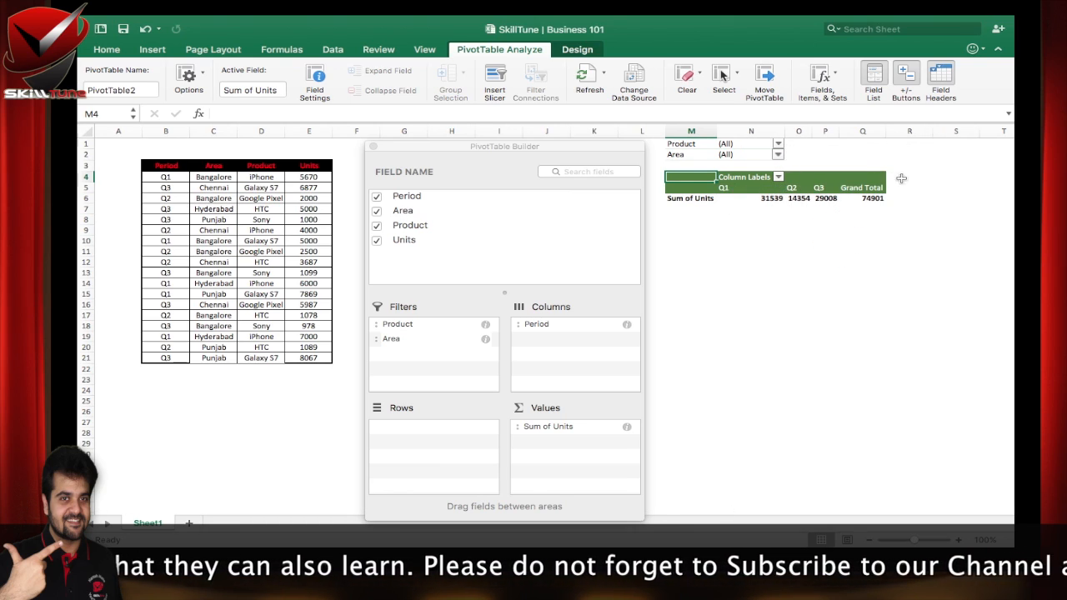
- Move Period from the columns to the rows, back to the columns, and into the report filters below Area
{"action": "left_click_drag", "start_coordinate": [537, 325], "coordinate": [431, 431]}
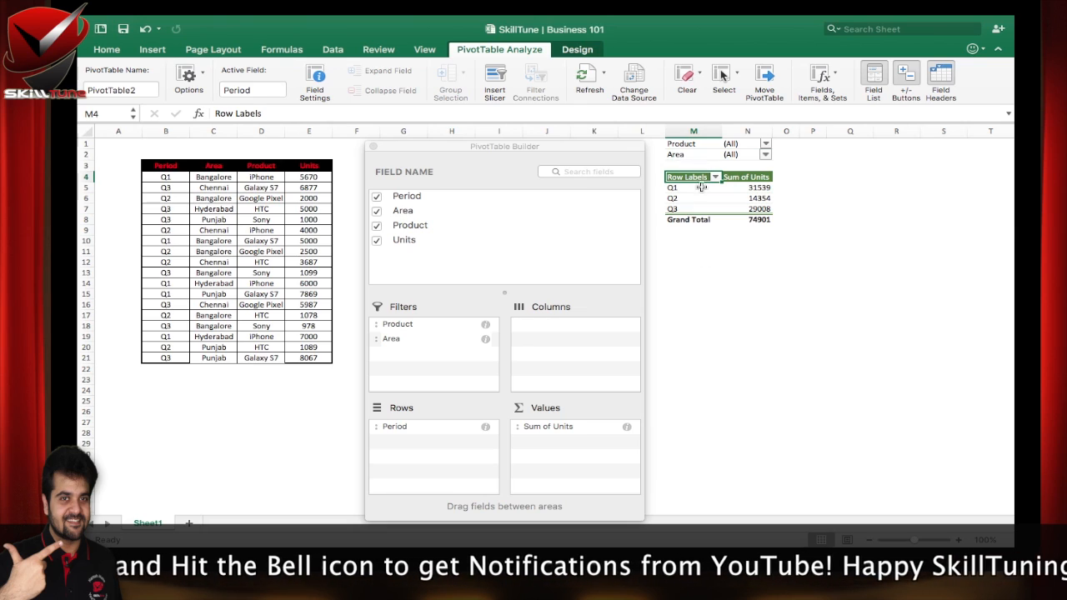
{"action": "left_click_drag", "start_coordinate": [400, 428], "coordinate": [539, 368]}
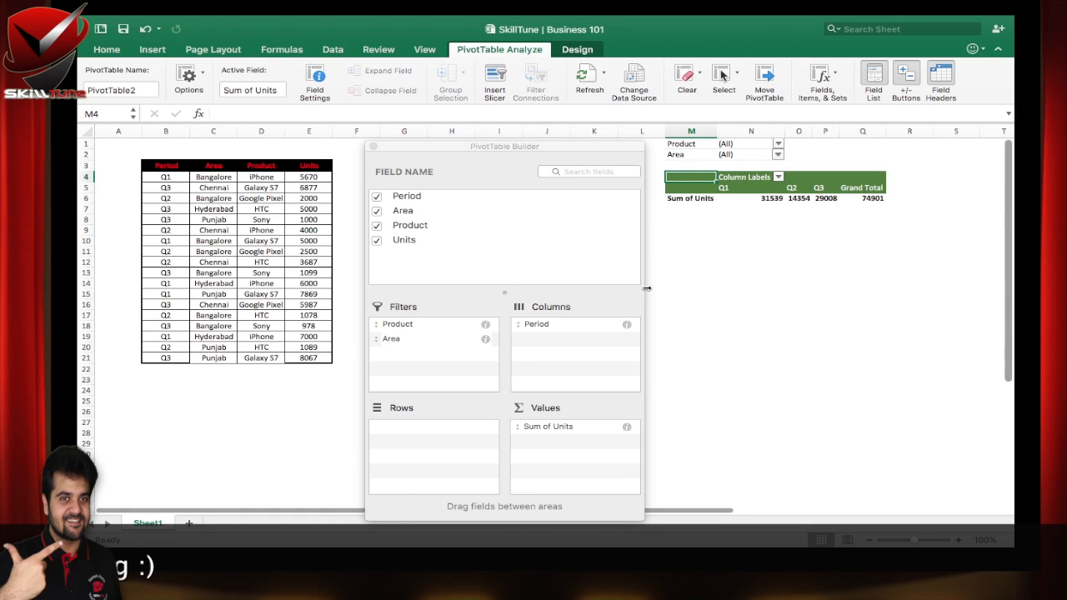
{"action": "left_click_drag", "start_coordinate": [555, 325], "coordinate": [433, 364]}
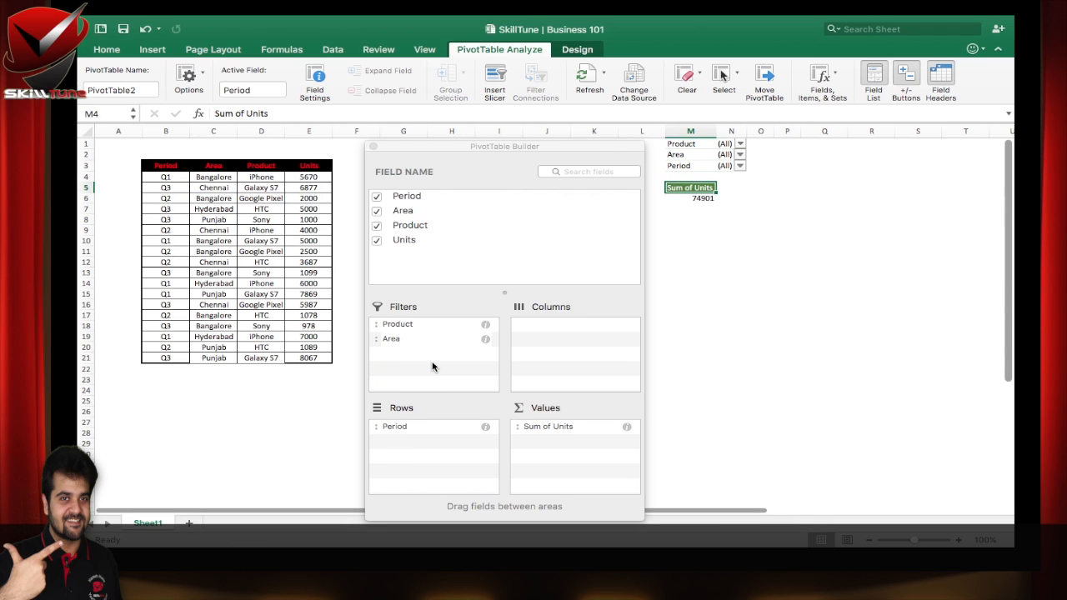